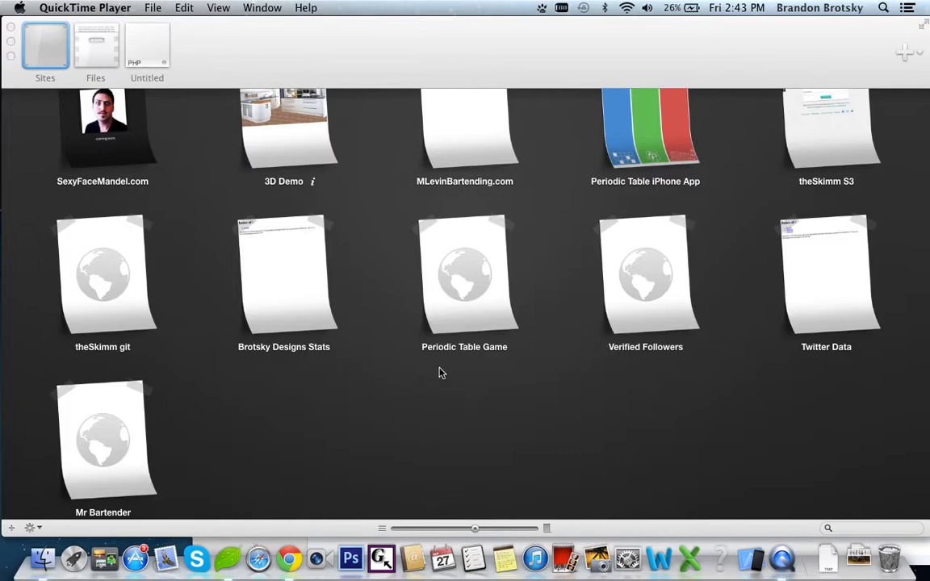
key("ctrl+Right")
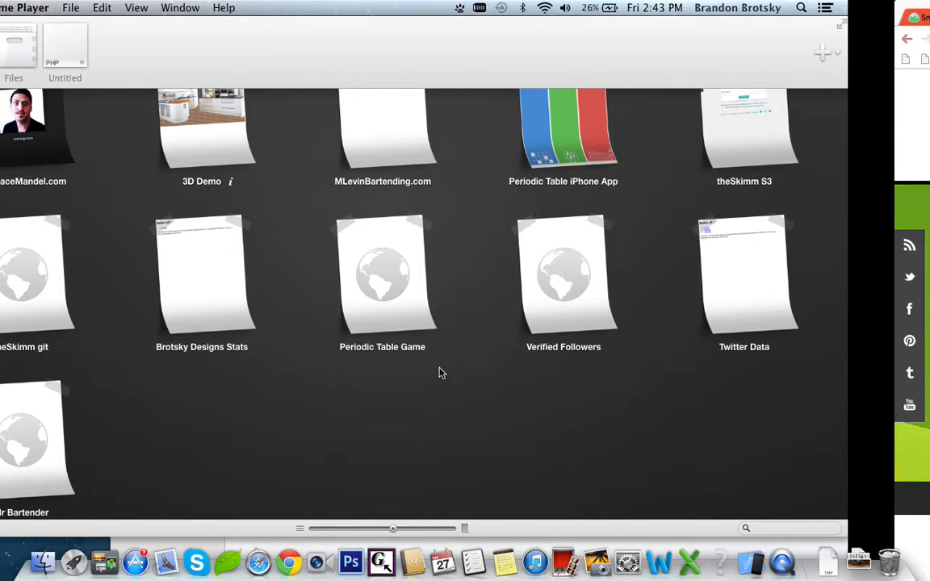
left_click(739, 446)
key("ctrl+Right")
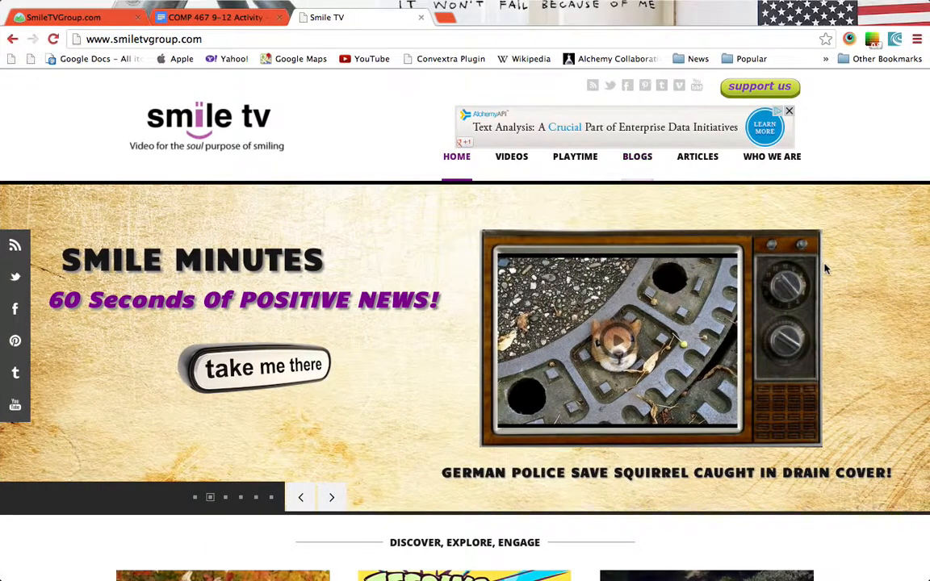
key("ctrl+Left")
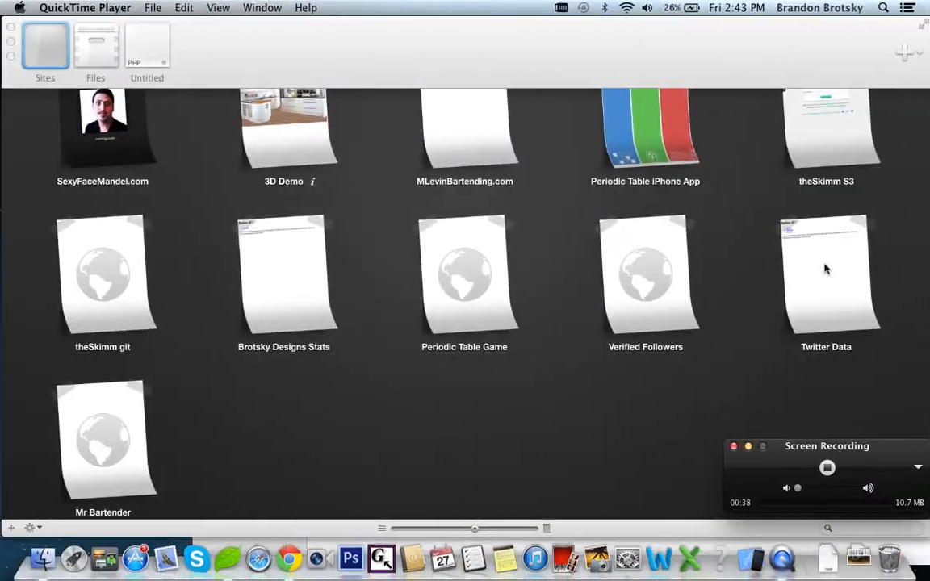
key("ctrl+Right")
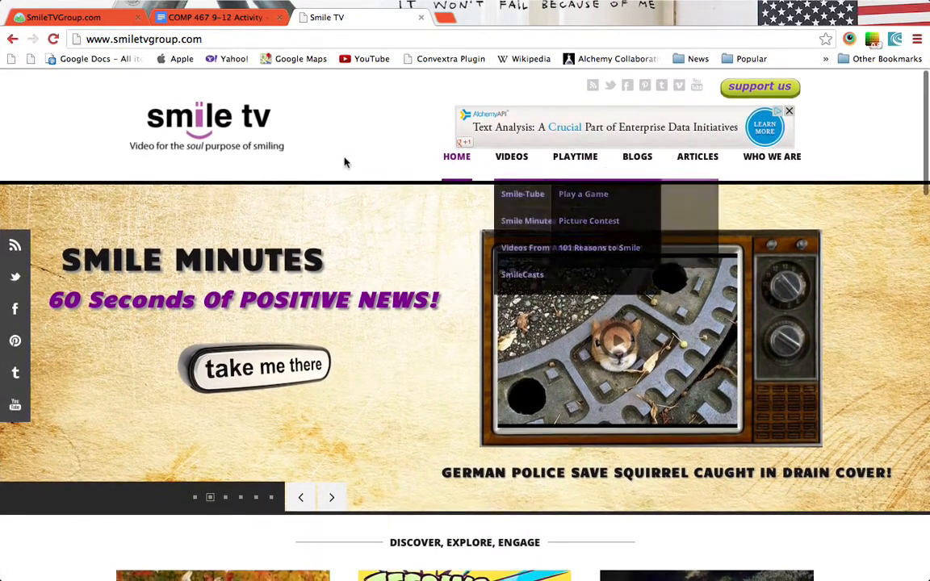
mouse_move(351, 6)
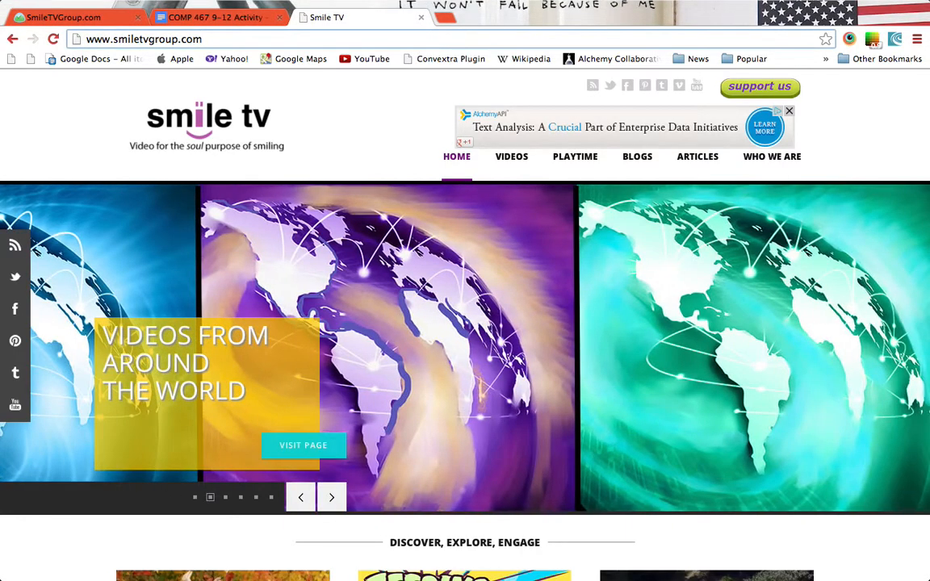
left_click(428, 40)
type(":2083")
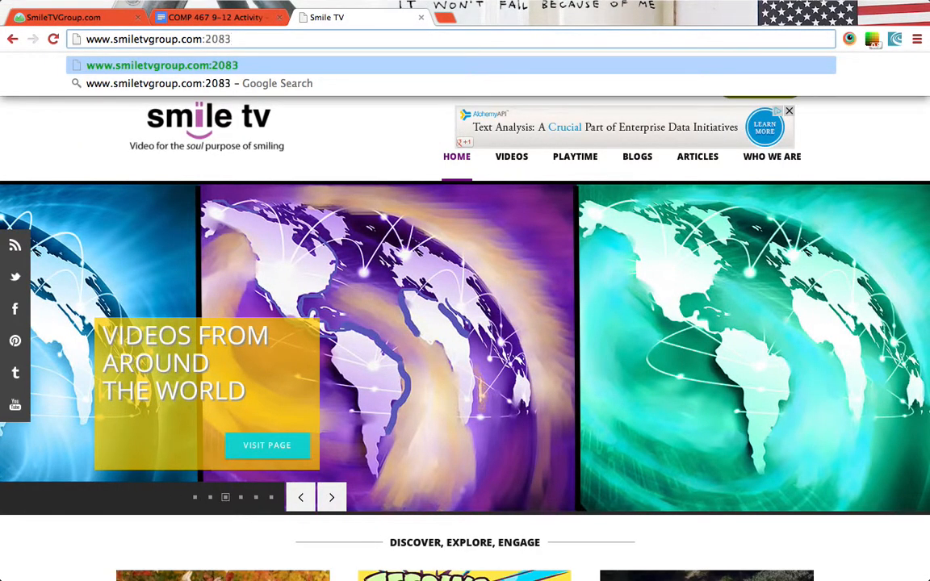
Load the cPanel login page and sign in with the hosting account's username and password.
key("Return")
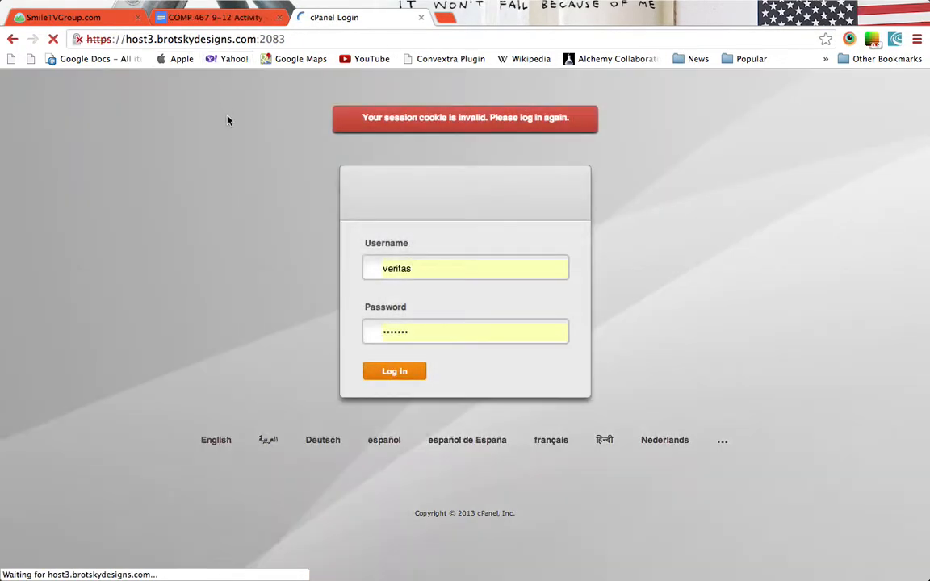
double_click(432, 275)
type("smiletv")
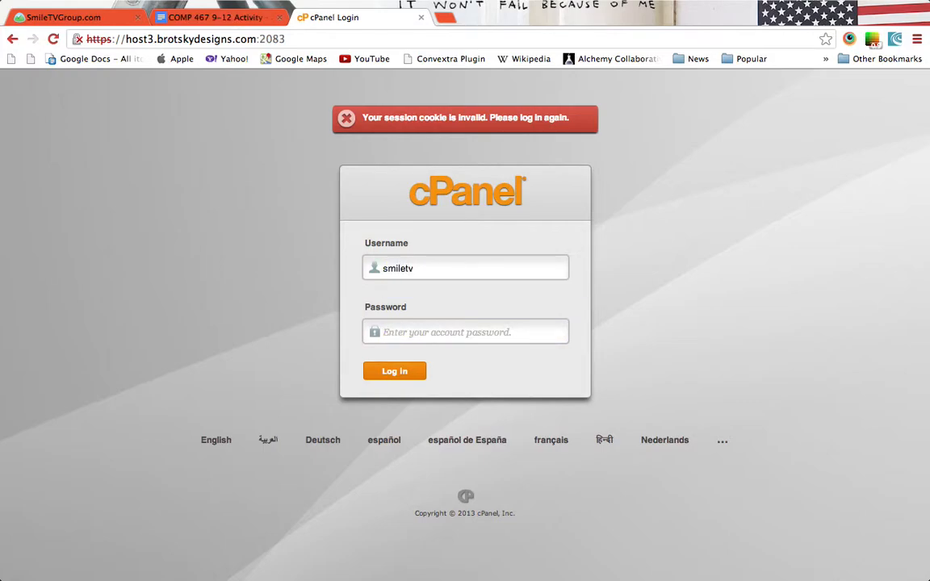
type("••••••••")
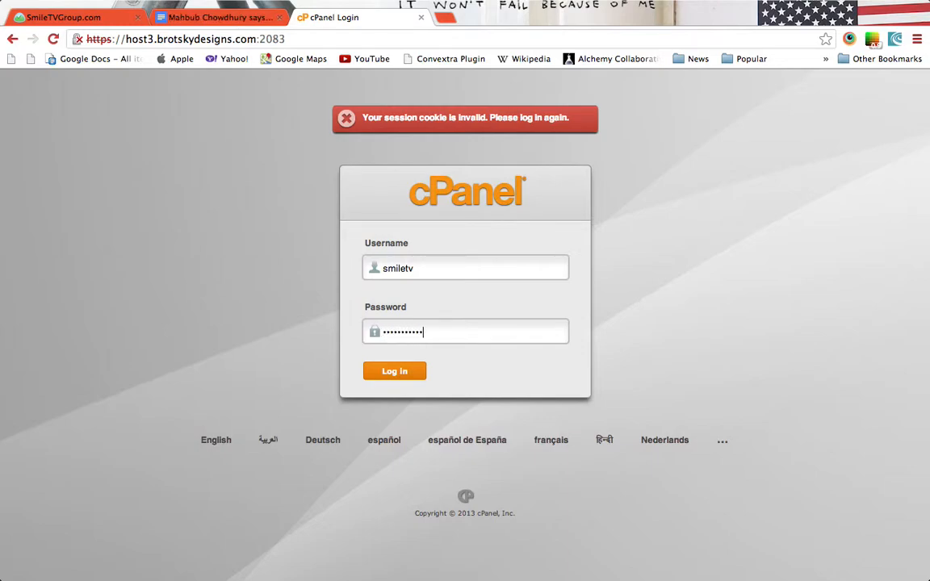
key("Return")
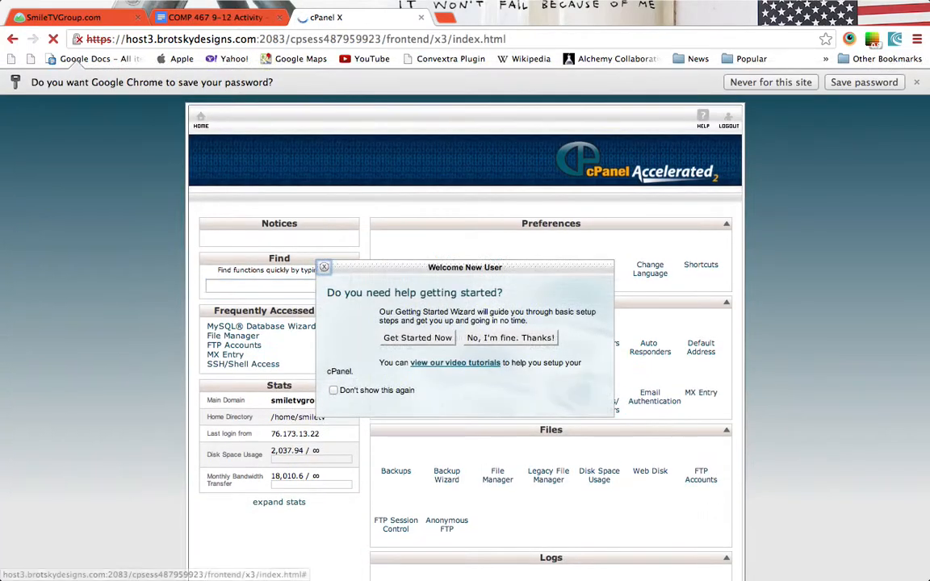
Dismiss the welcome dialog and save-password prompt, then go to FTP Accounts under Files.
left_click(324, 269)
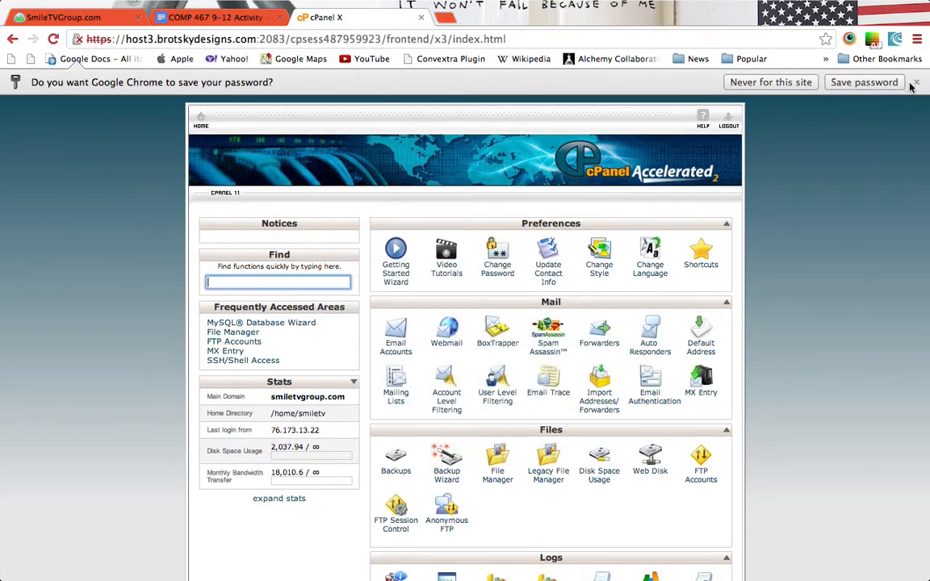
left_click(917, 83)
scroll(864, 226, "down", 5)
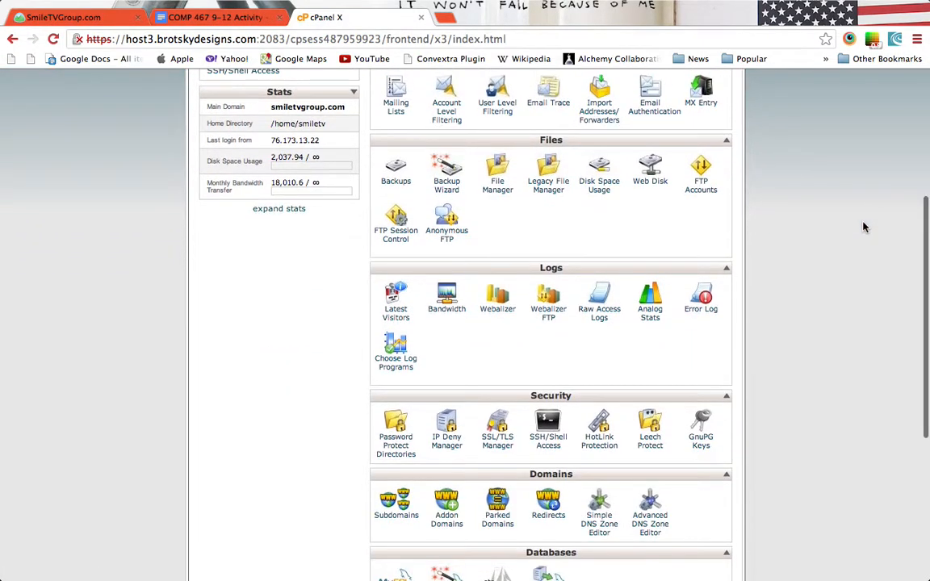
scroll(864, 227, "up", 3)
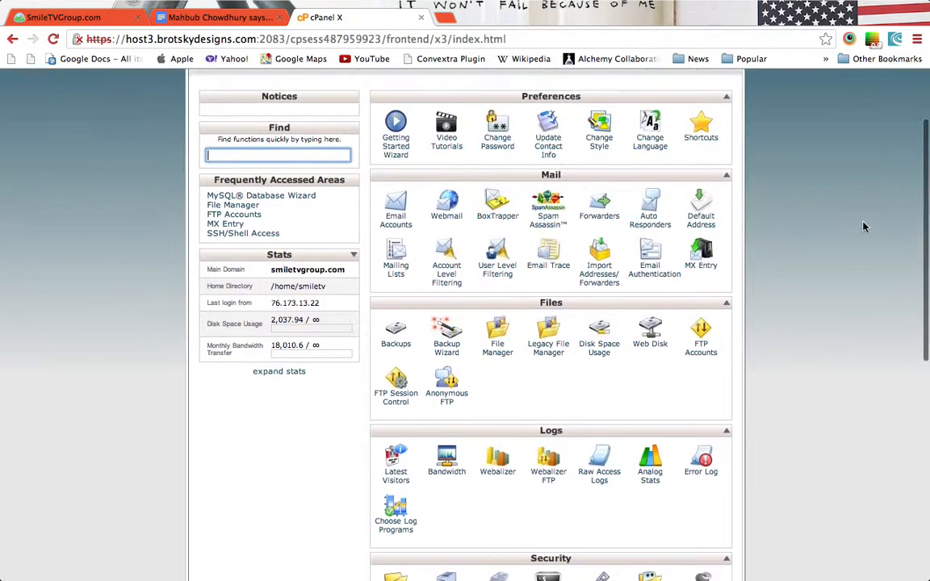
left_click(699, 347)
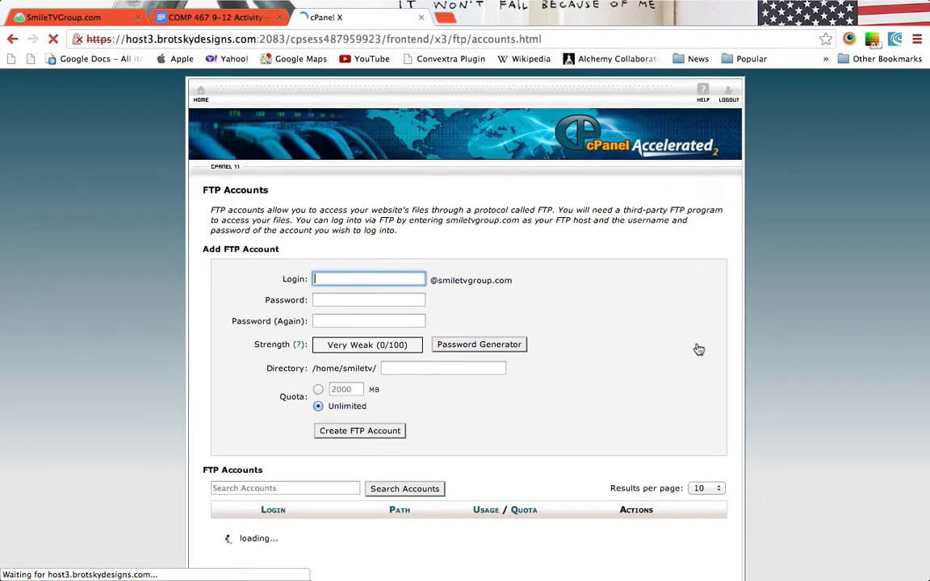
Enter a login name for the new FTP account and its password twice.
scroll(476, 318, "down", 3)
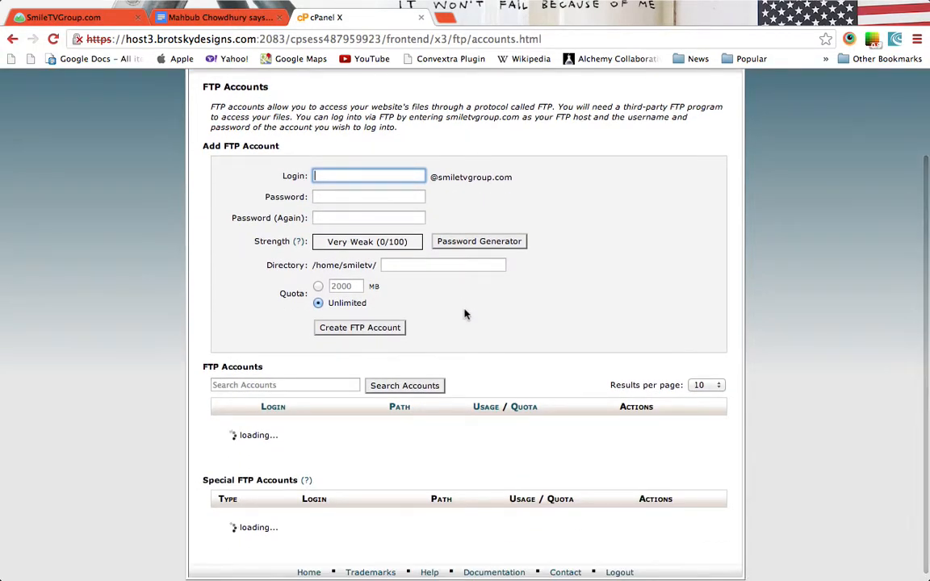
scroll(423, 484, "down", 4)
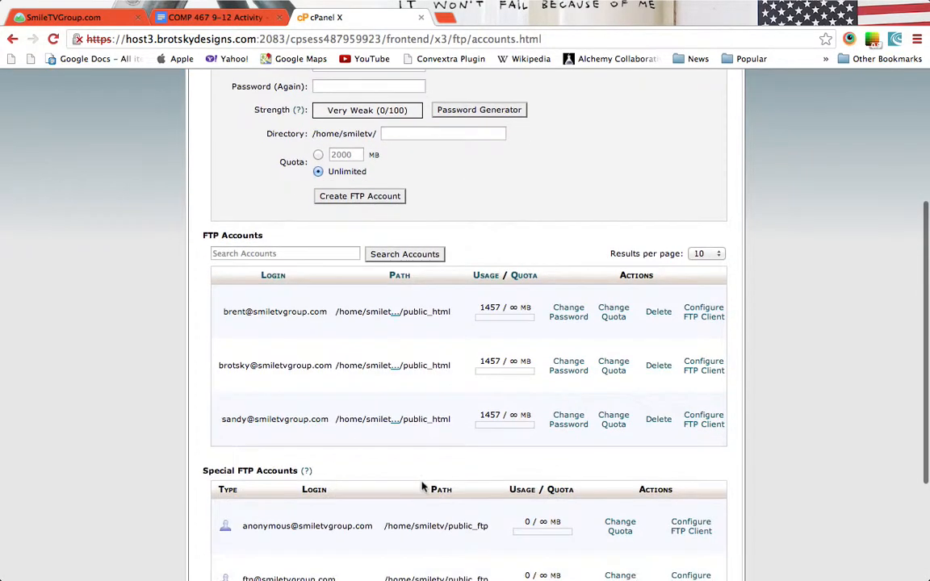
scroll(428, 445, "up", 4)
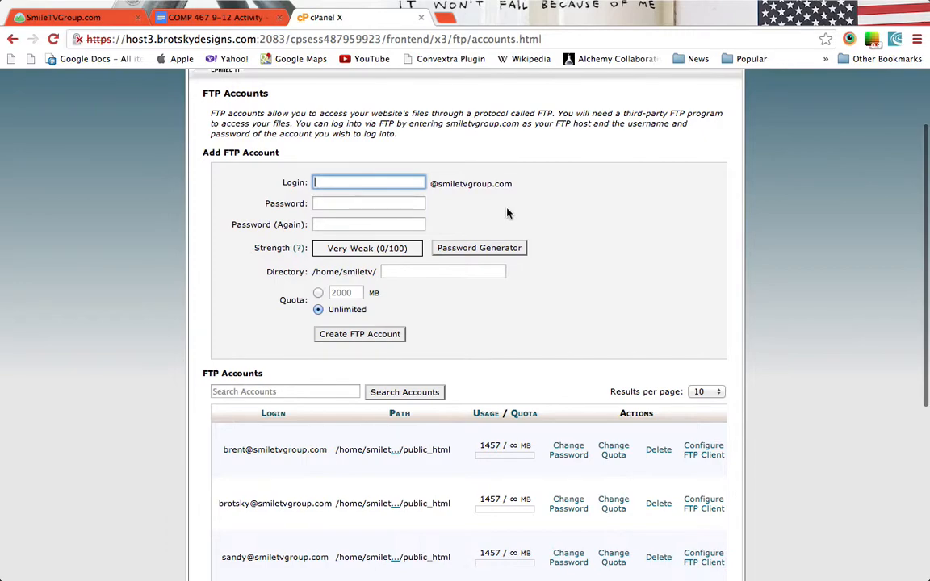
type("brandon")
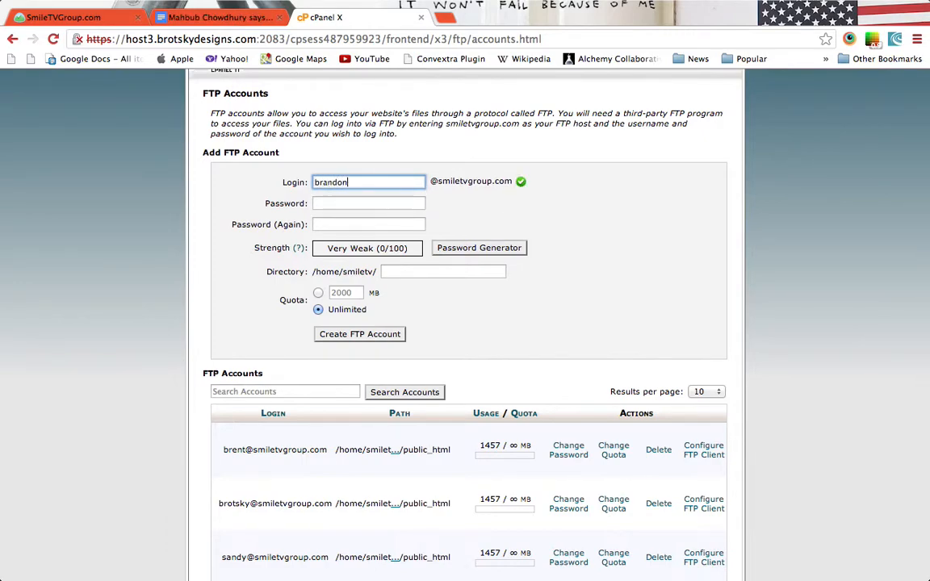
left_click(471, 235)
left_click(374, 206)
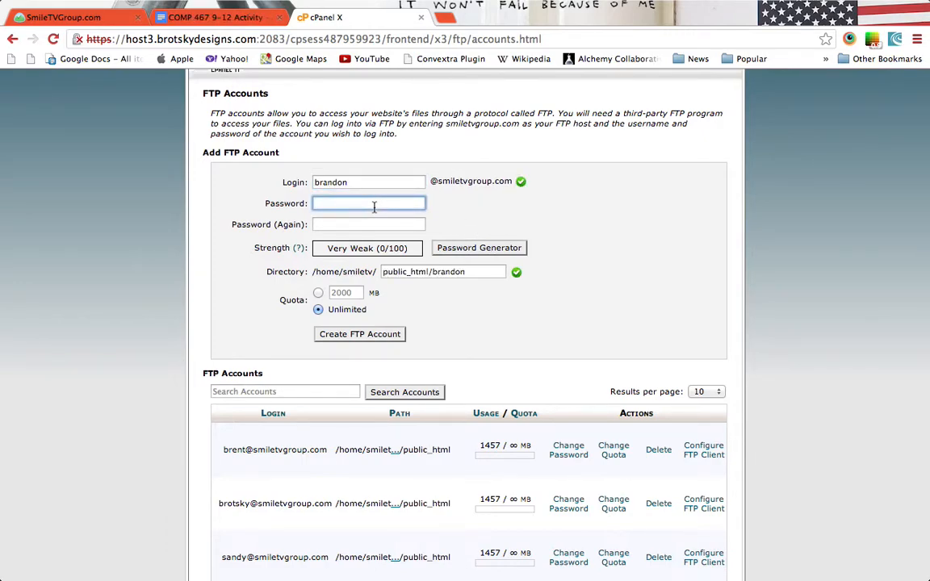
type("b•••••")
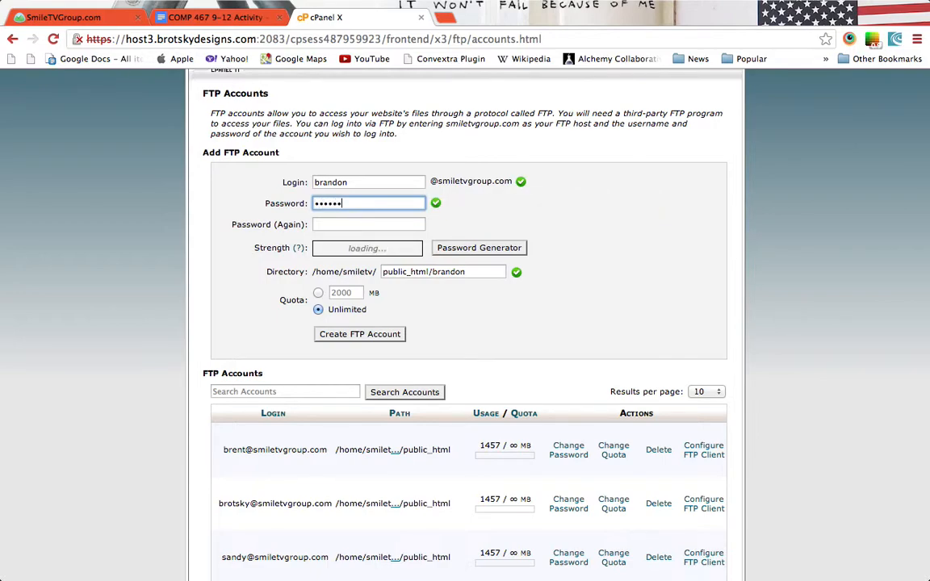
type("•")
key("Tab")
type("•")
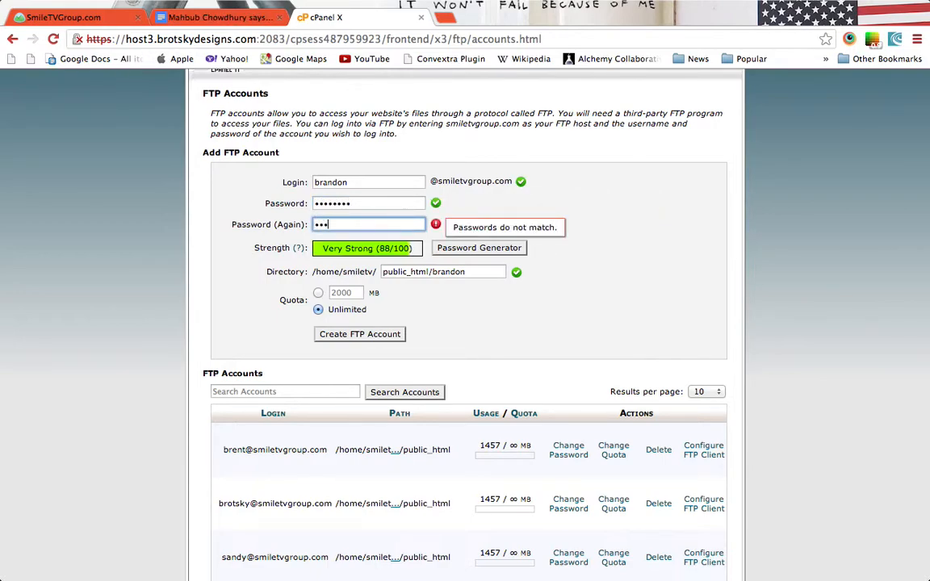
type("•••••••")
Set the account's directory to / and create the unlimited-quota FTP account, then return to the desktop.
double_click(452, 272)
key("BackSpace")
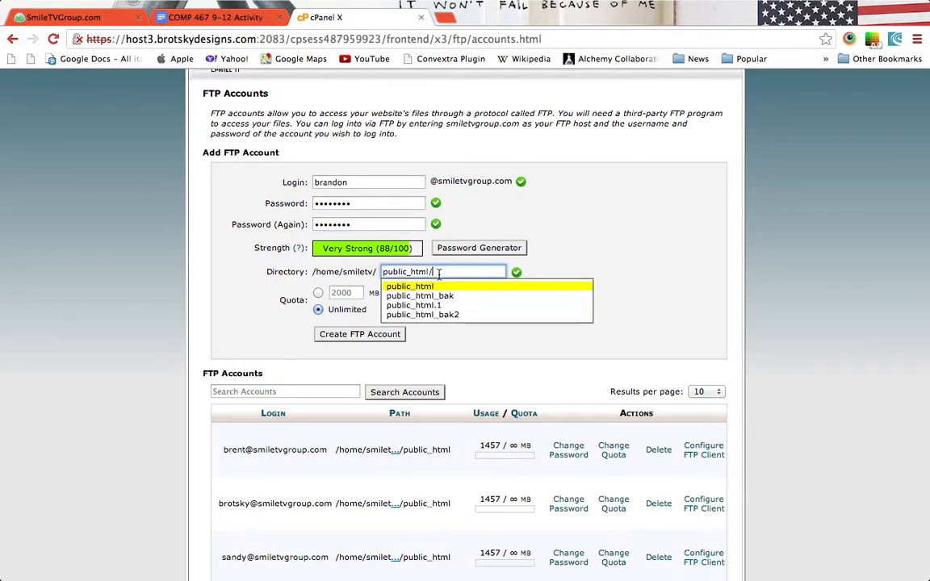
left_click(590, 266)
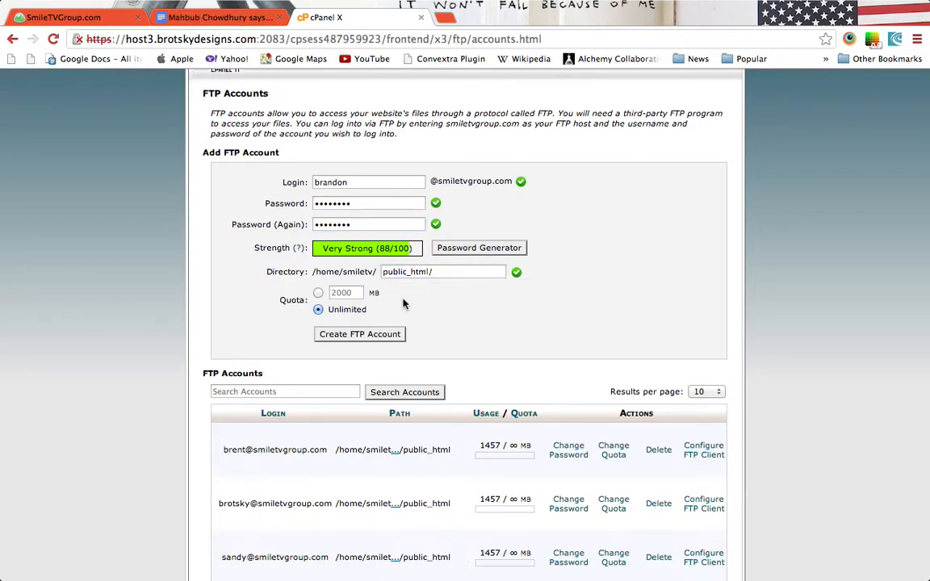
left_click(379, 338)
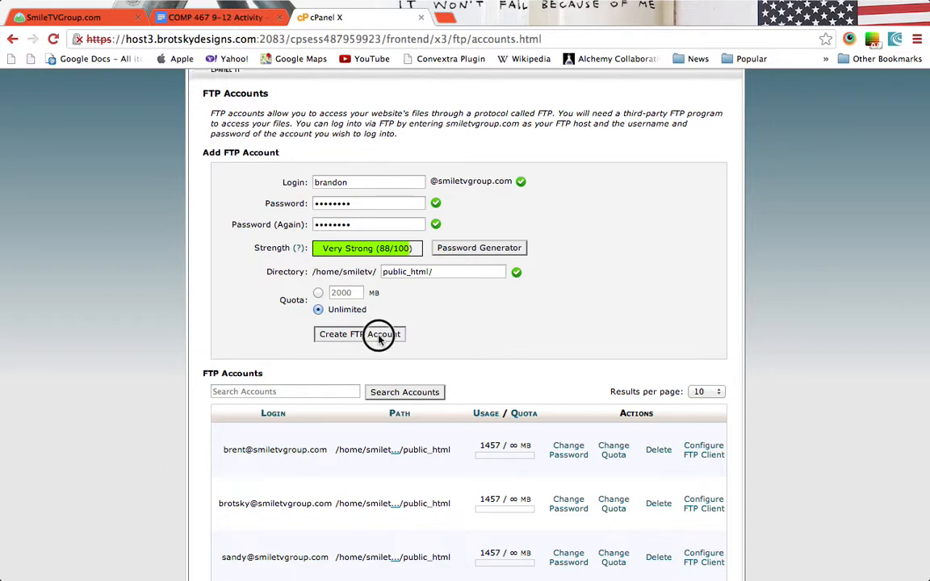
triple_click(427, 272)
key("BackSpace")
type("/")
left_click(612, 270)
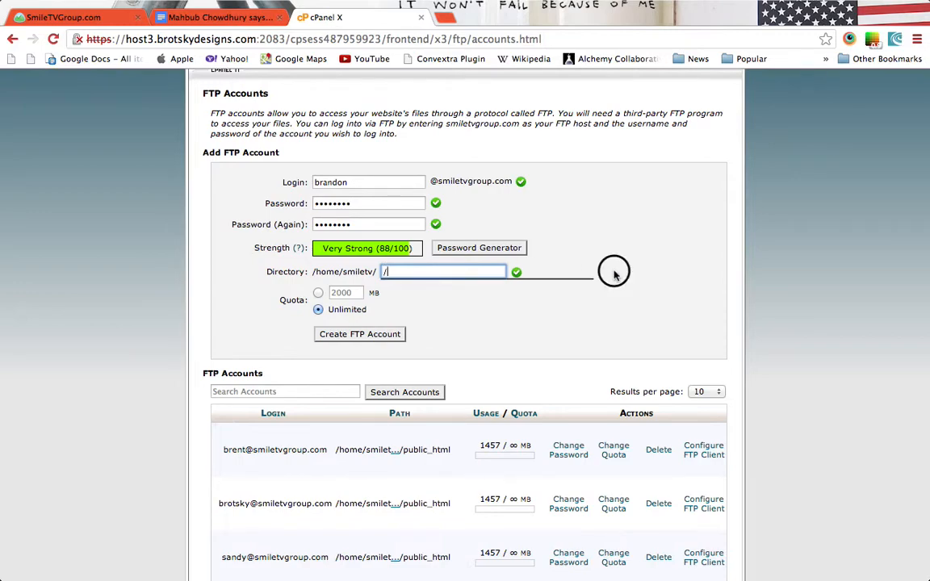
left_click(390, 335)
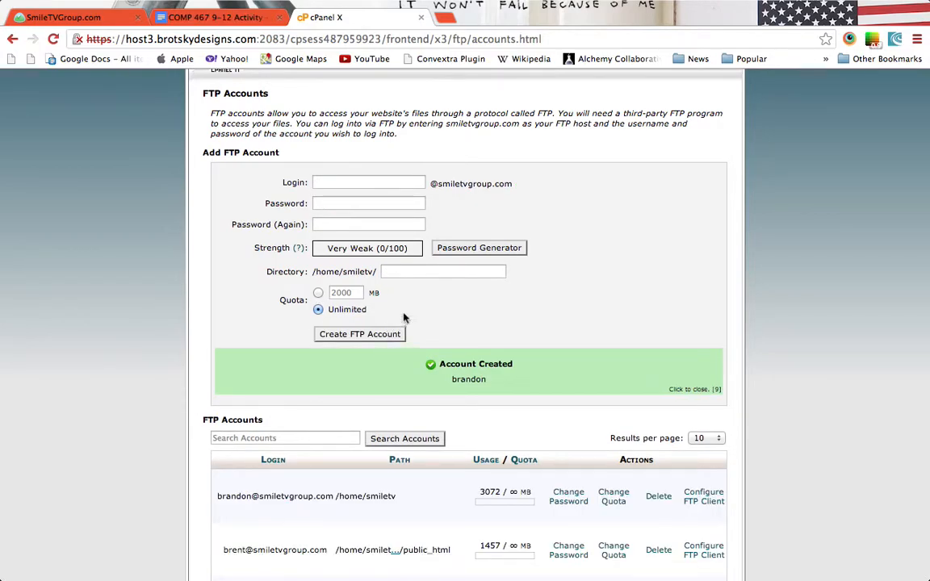
key("ctrl+Left")
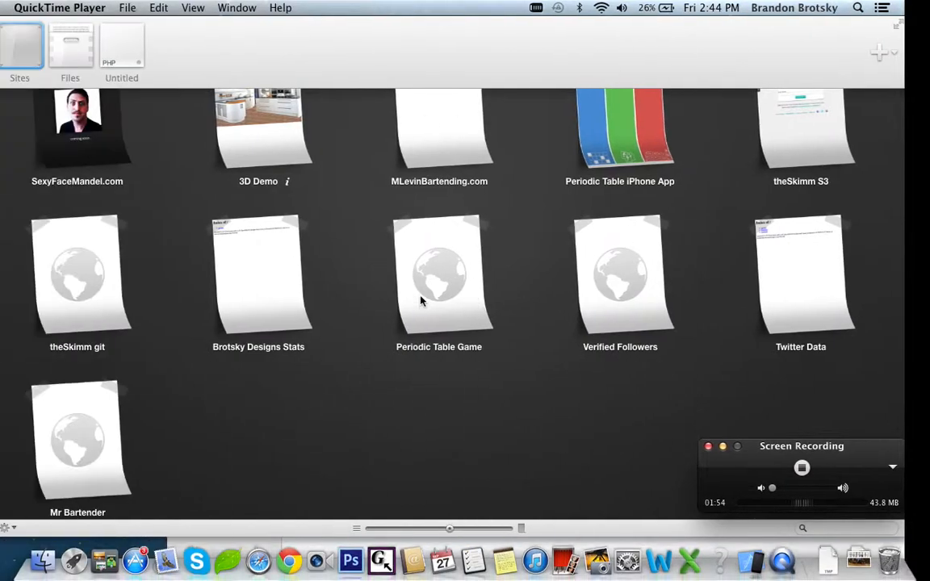
Add a new Coda site nicknamed SmileTVGroup and start entering its FTP server host.
left_click(326, 447)
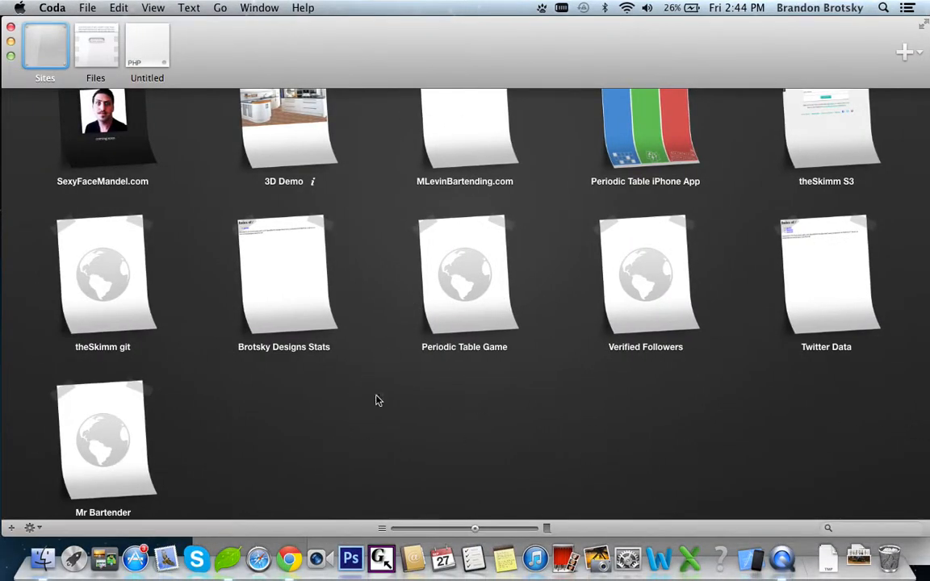
left_click(11, 528)
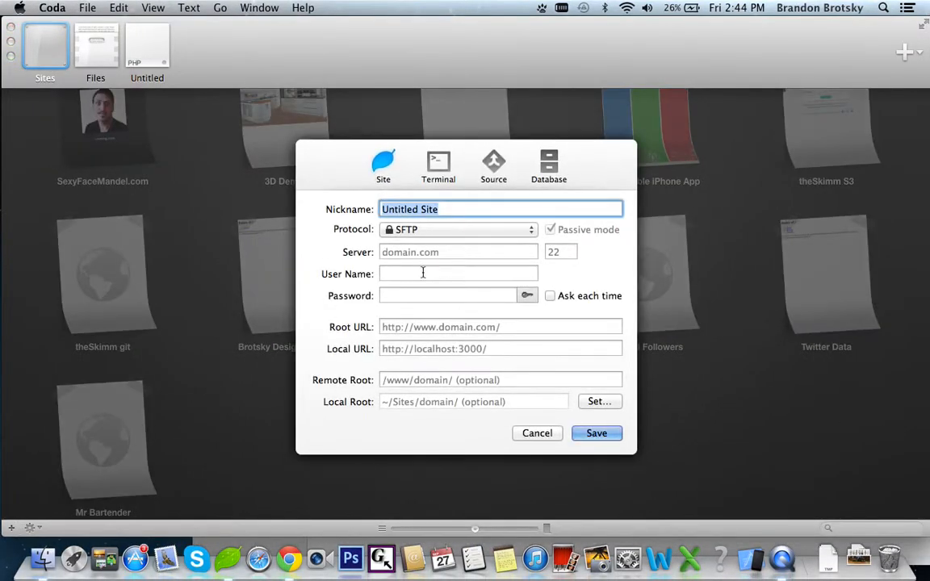
type("Smile")
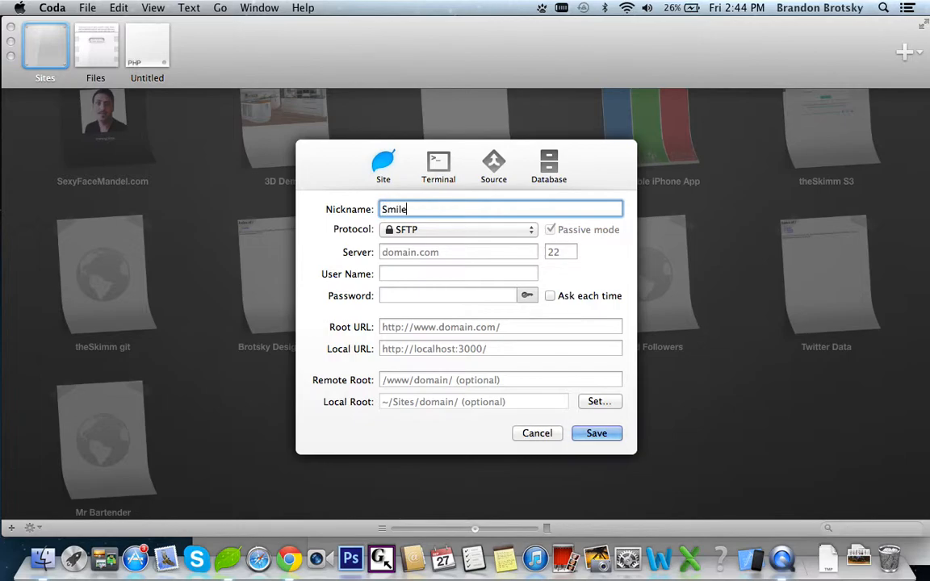
type("TVGroup.com")
key("Tab")
type("f")
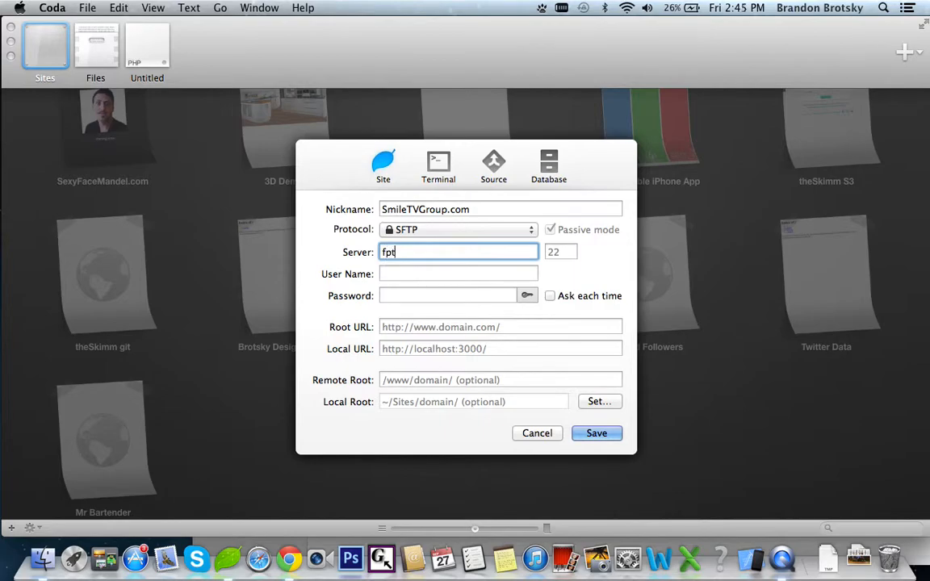
type("tp.brotskydeisgns.co")
type("s.com")
Check the main FTP account's Configure FTP Client settings in cPanel, then return to Coda.
key("ctrl+Right")
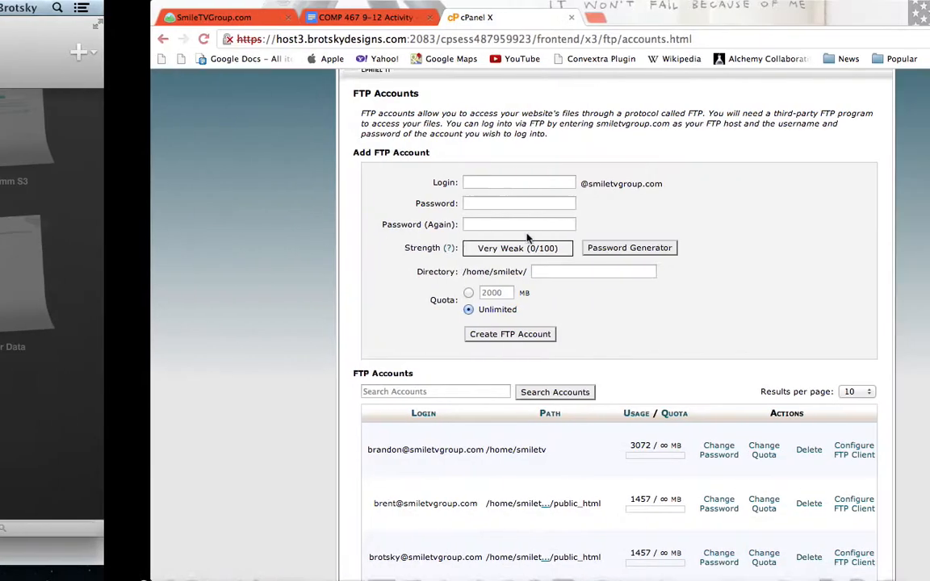
scroll(552, 271, "down", 3)
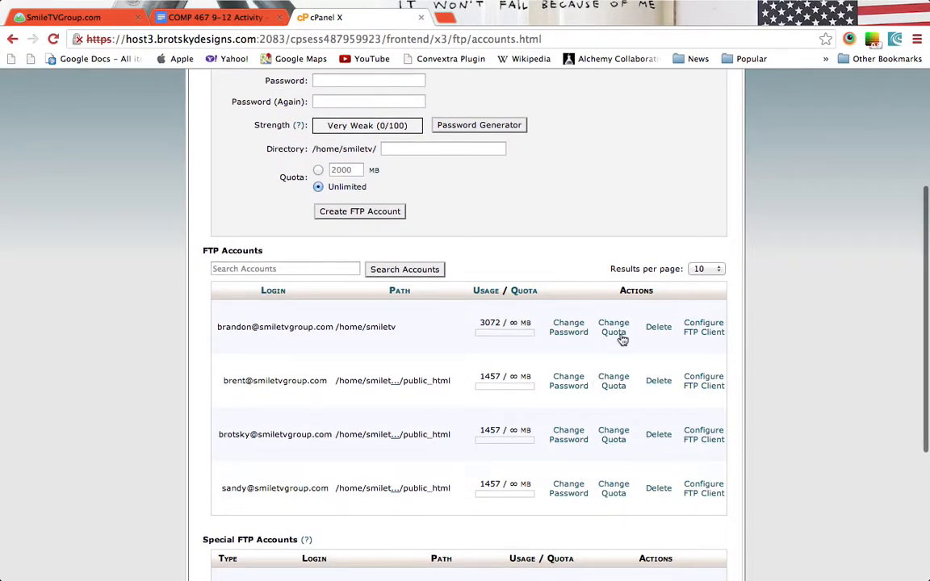
left_click(704, 331)
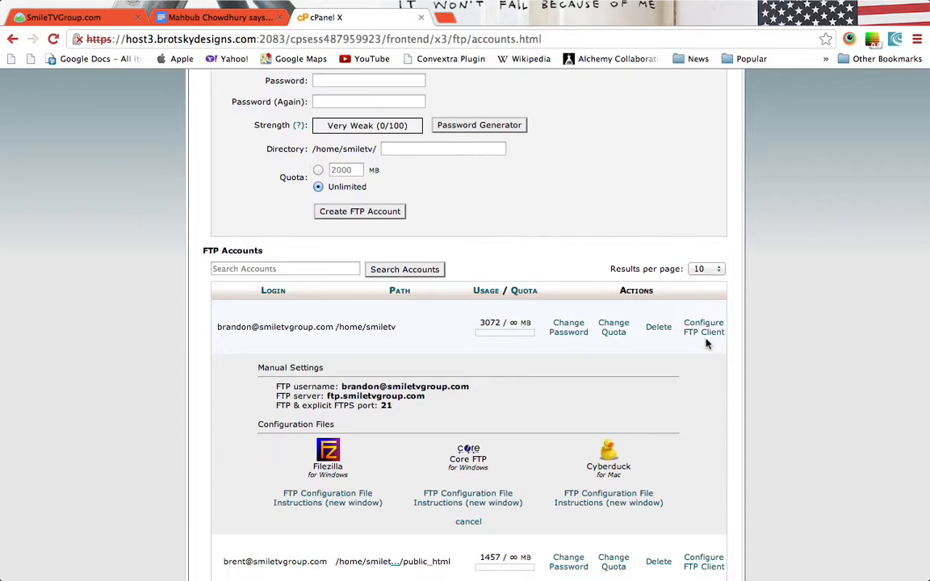
scroll(705, 342, "down", 3)
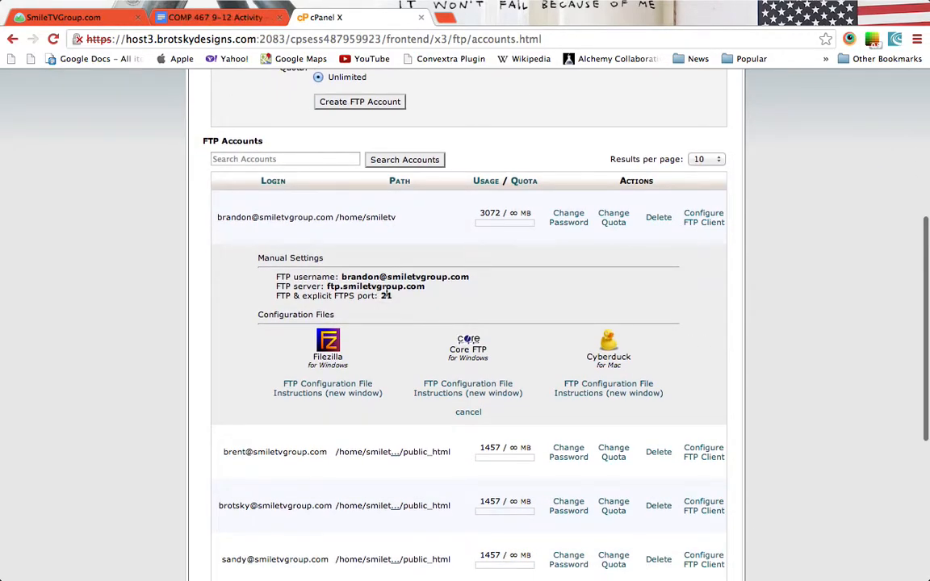
key("ctrl+Left")
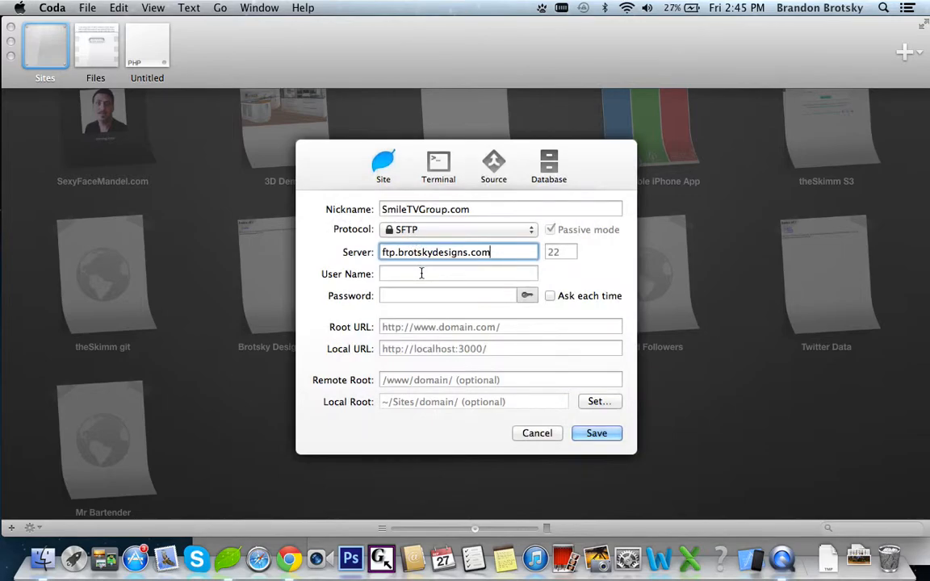
Enter the FTP account's user name and password in the new site's settings.
left_click(422, 274)
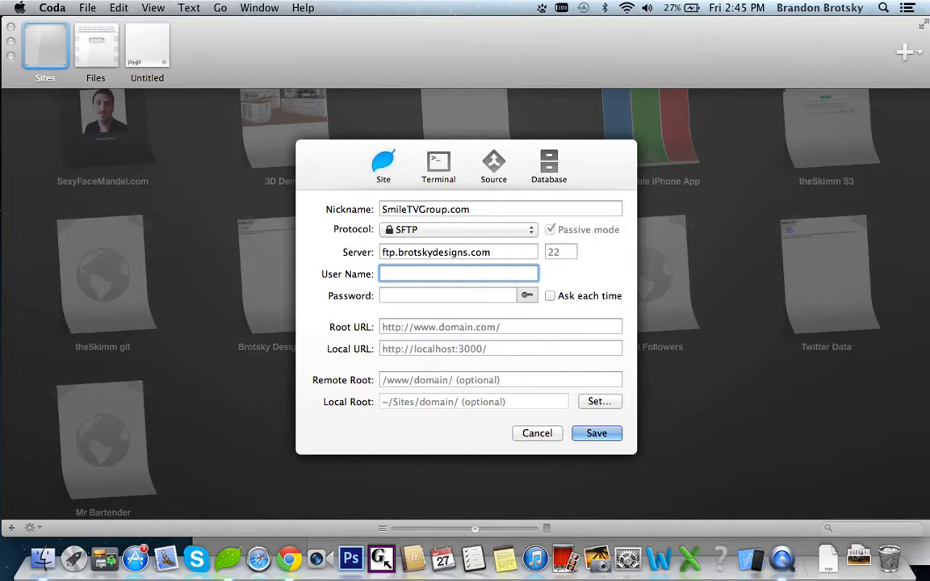
key("ctrl+Right")
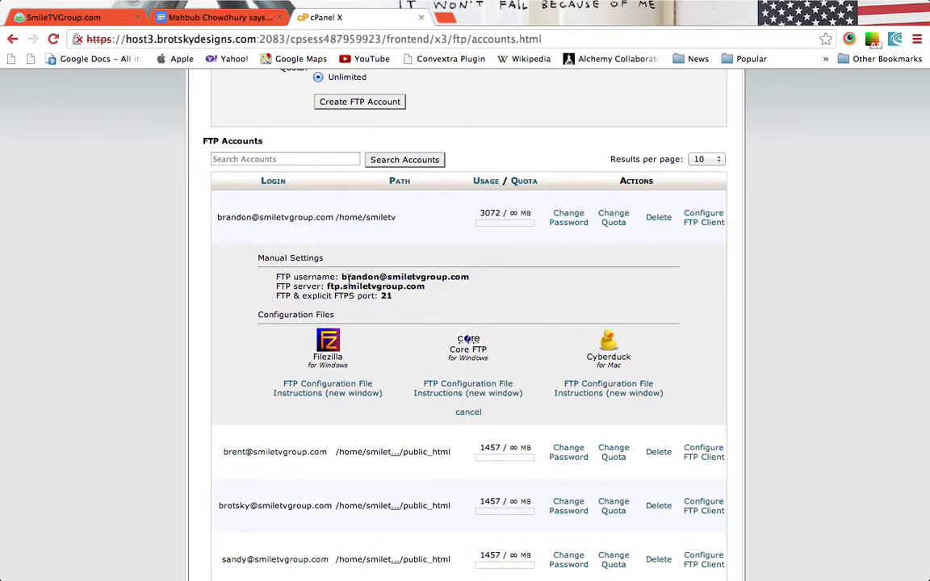
key("ctrl+Left")
left_click(452, 299)
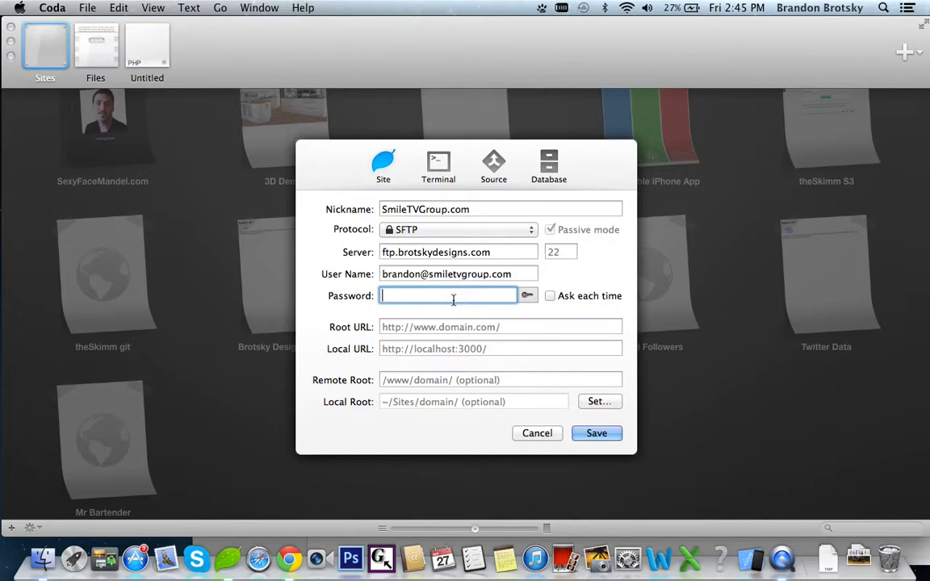
type("•••••••")
key("Tab")
type("http://www.")
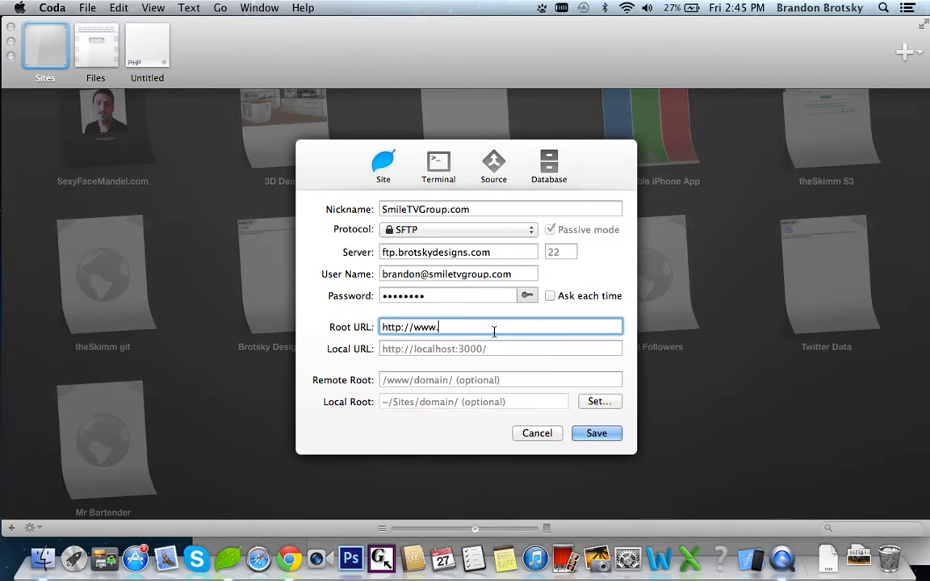
type("smie")
key("BackSpace")
type("letvgroup.com")
left_click(613, 435)
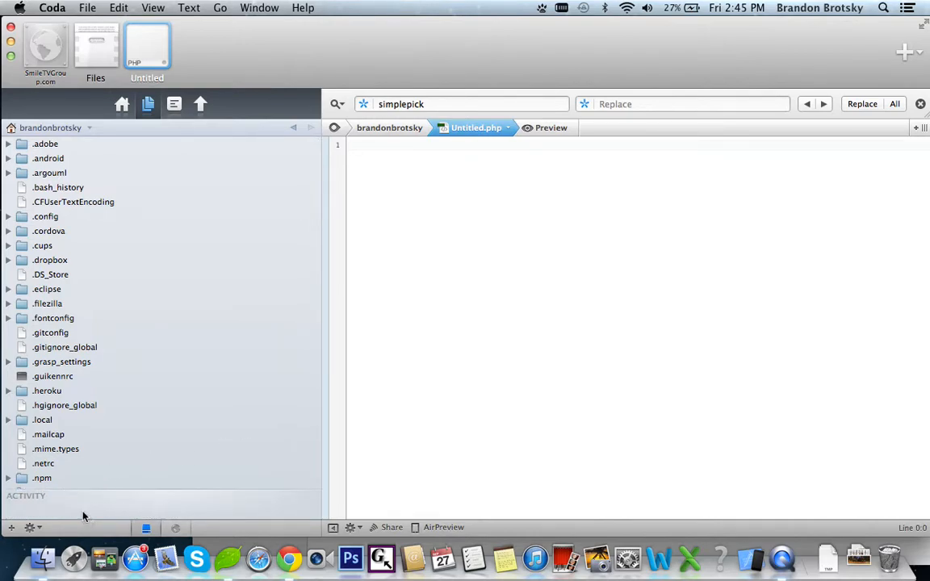
Dismiss the 'Could not connect to server' error and close the SmileTVGroup.com site tab.
left_click(573, 166)
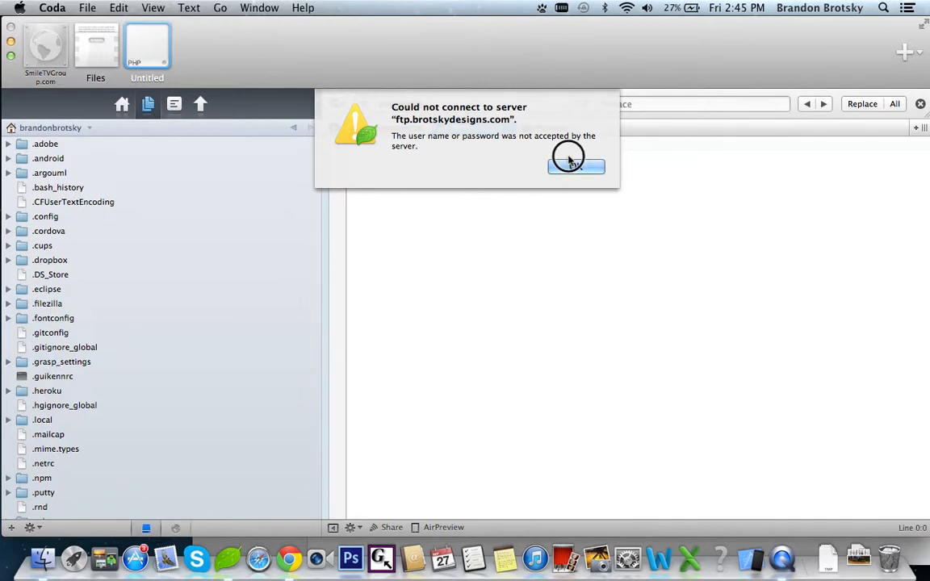
mouse_move(138, 43)
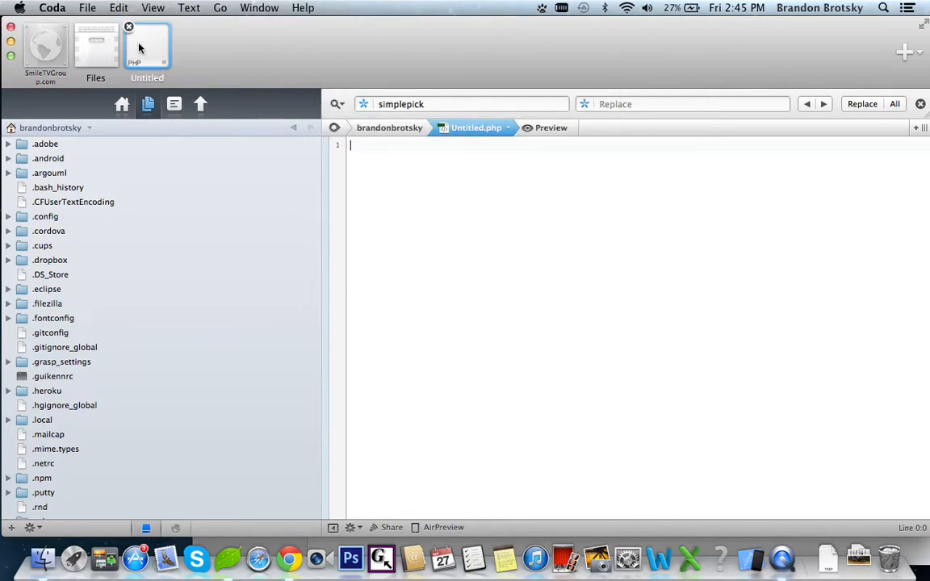
left_click(26, 29)
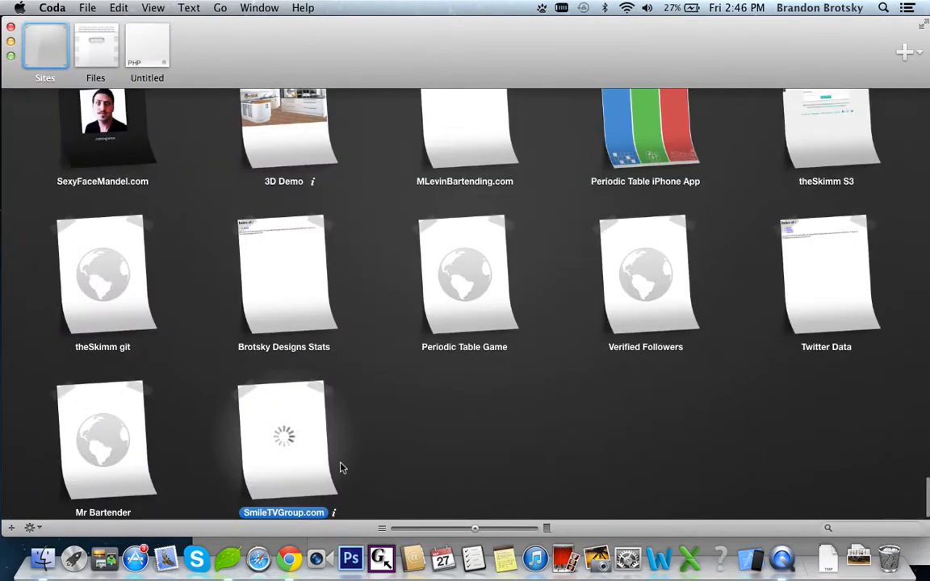
Replace the site's User Name with the FTP username copied from cPanel.
left_click(334, 514)
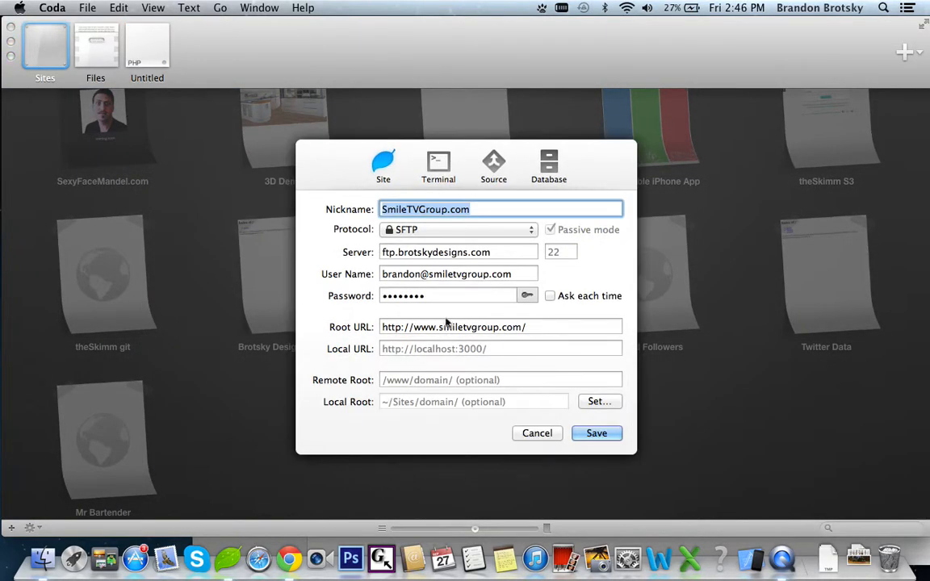
key("super+Tab")
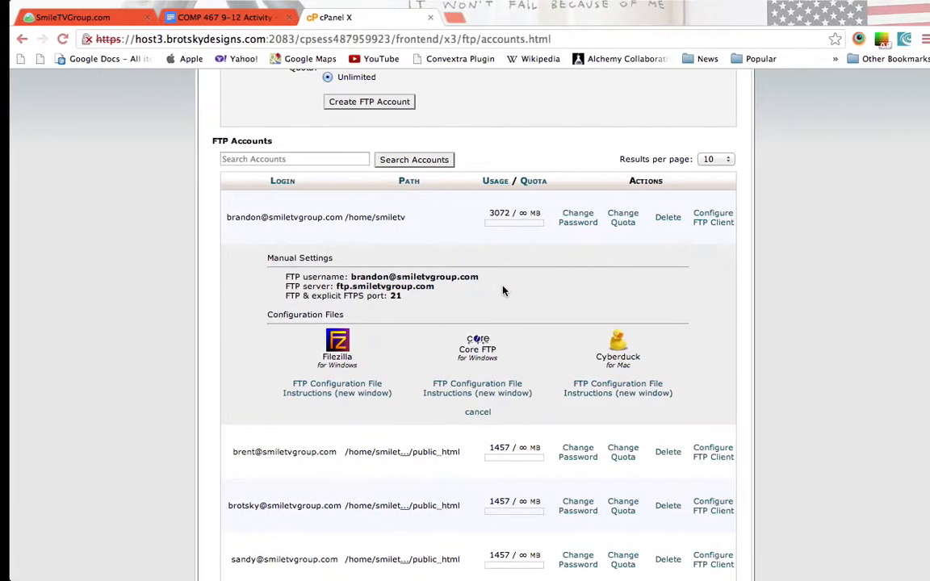
left_click_drag(470, 277, 343, 279)
key("super+c")
key("super+Tab")
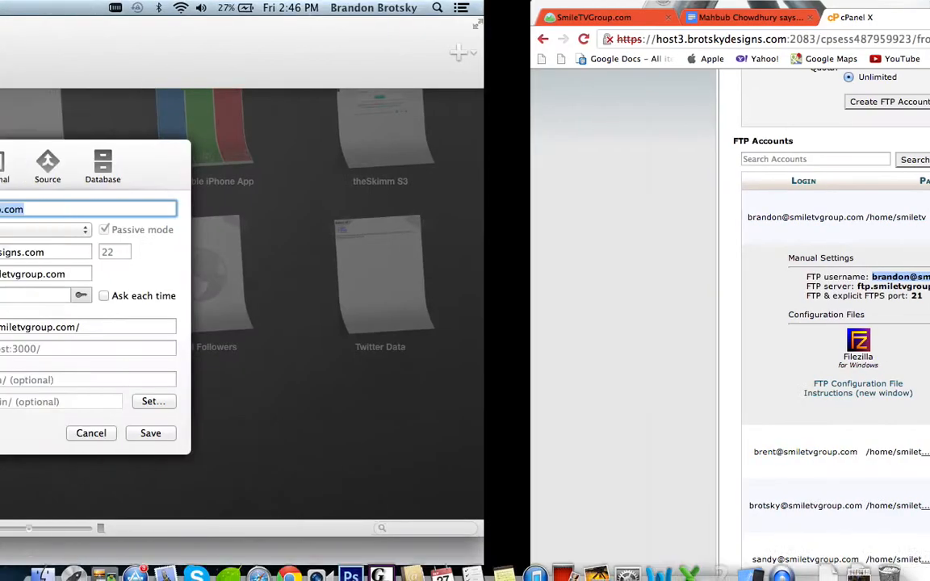
left_click(451, 274)
key("super+a")
key("super+v")
Change the connection protocol from SFTP to FTP and save the site settings.
left_click(455, 230)
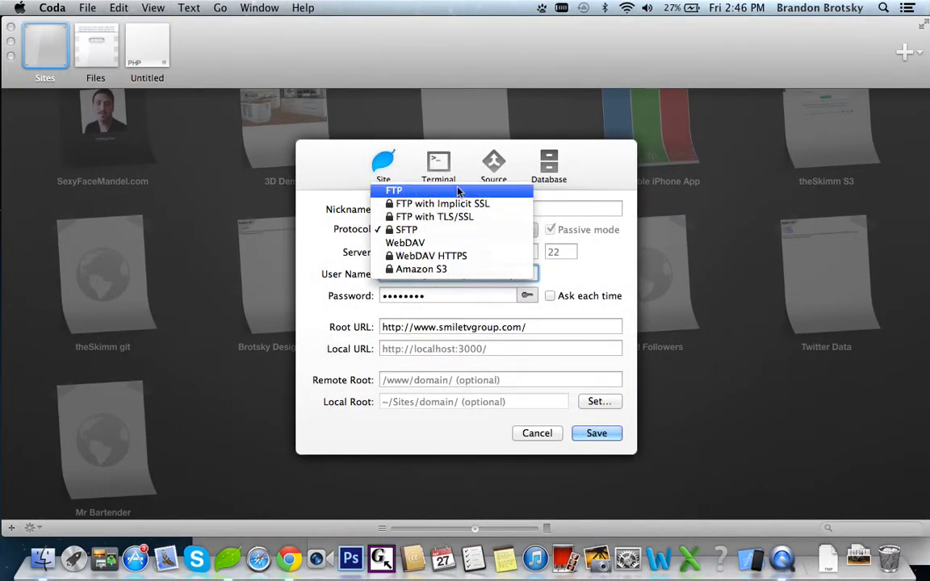
left_click(395, 191)
left_click(596, 433)
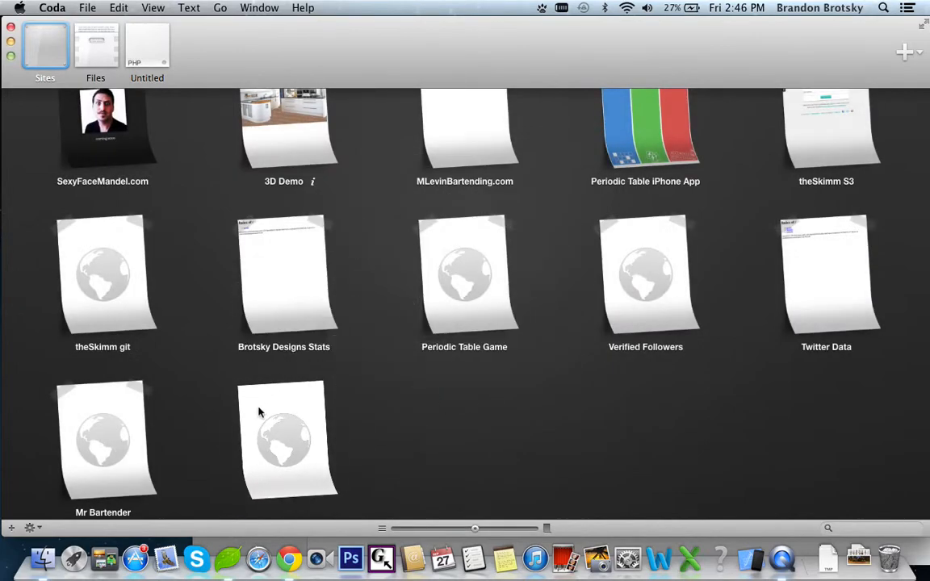
Connect to the SmileTVGroup.com site and open the remote public_html folder with its WordPress files.
double_click(264, 416)
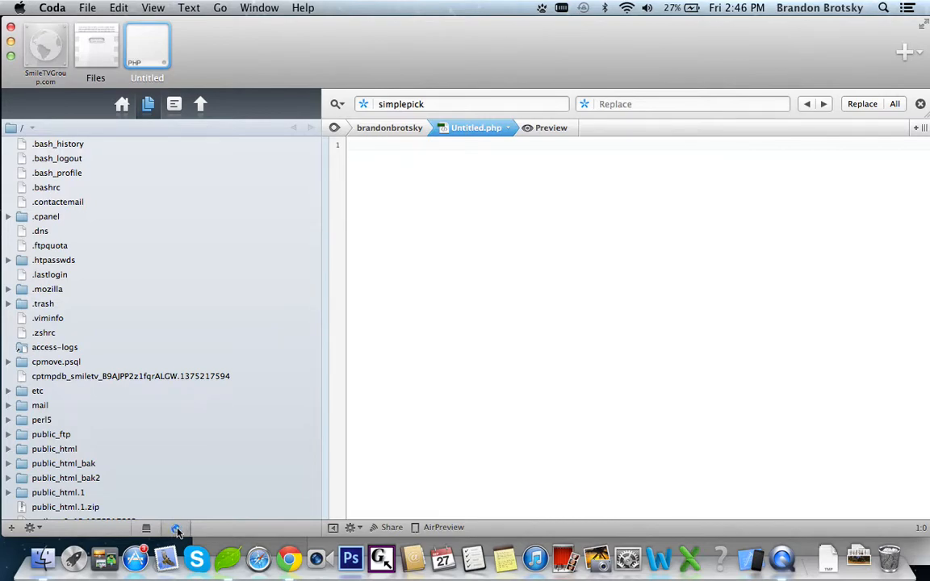
scroll(164, 293, "down", 5)
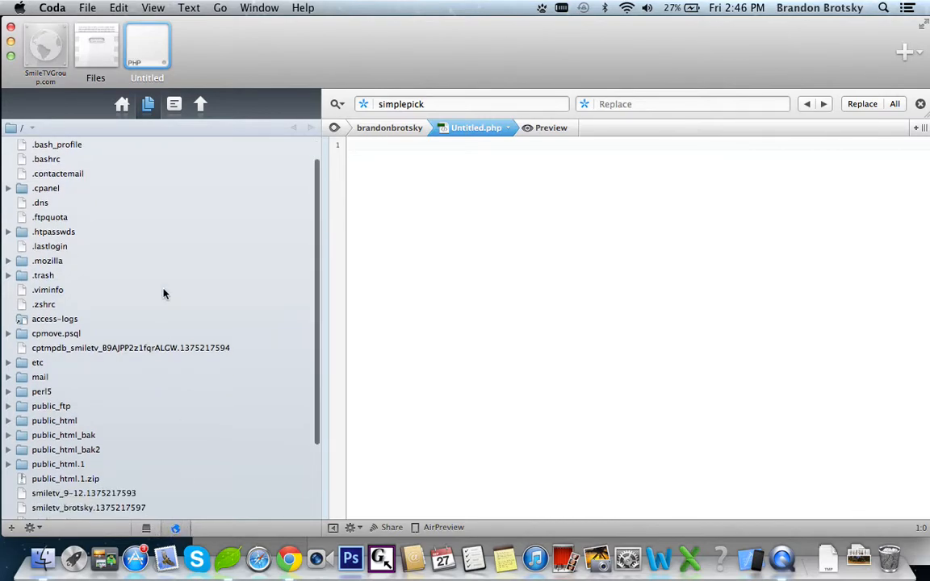
scroll(94, 323, "up", 5)
scroll(94, 323, "down", 5)
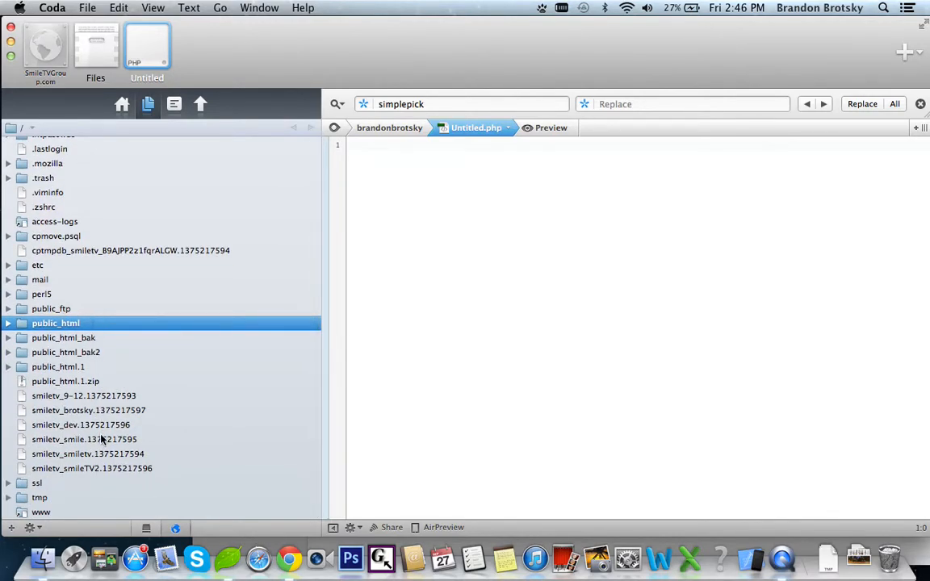
double_click(100, 325)
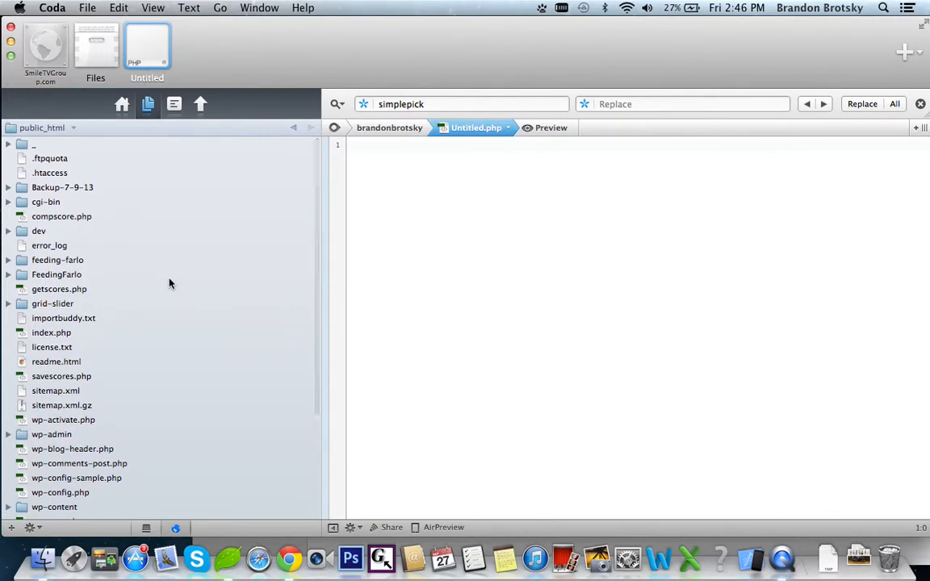
scroll(167, 317, "down", 6)
scroll(167, 317, "up", 2)
scroll(167, 317, "up", 4)
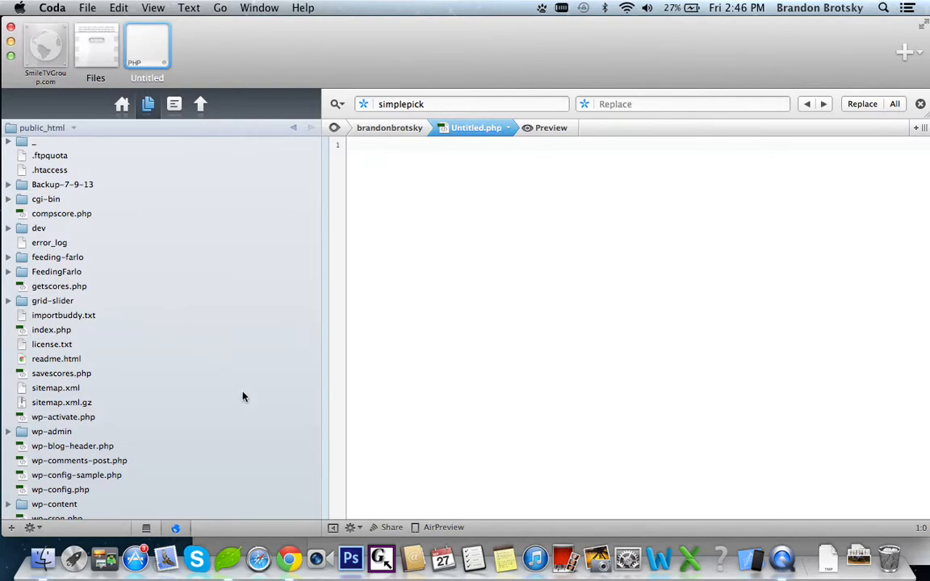
Return to the cPanel home page and launch phpMyAdmin from the Databases section in a new tab.
left_click(289, 559)
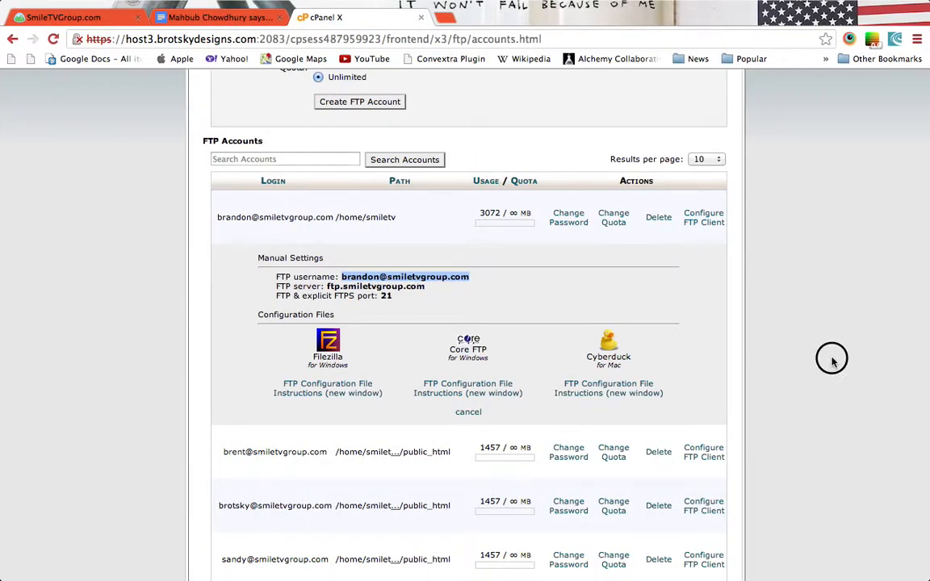
scroll(830, 356, "up", 5)
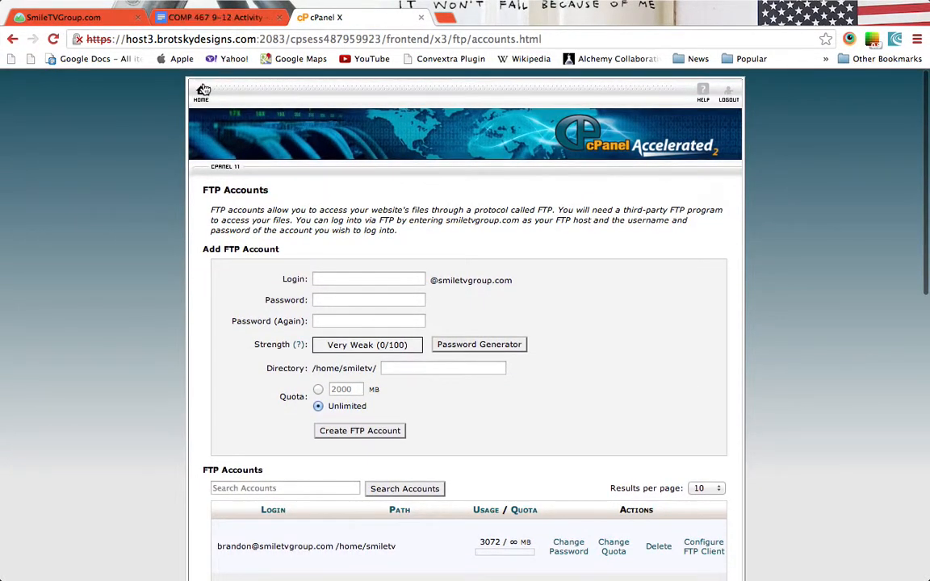
left_click(202, 91)
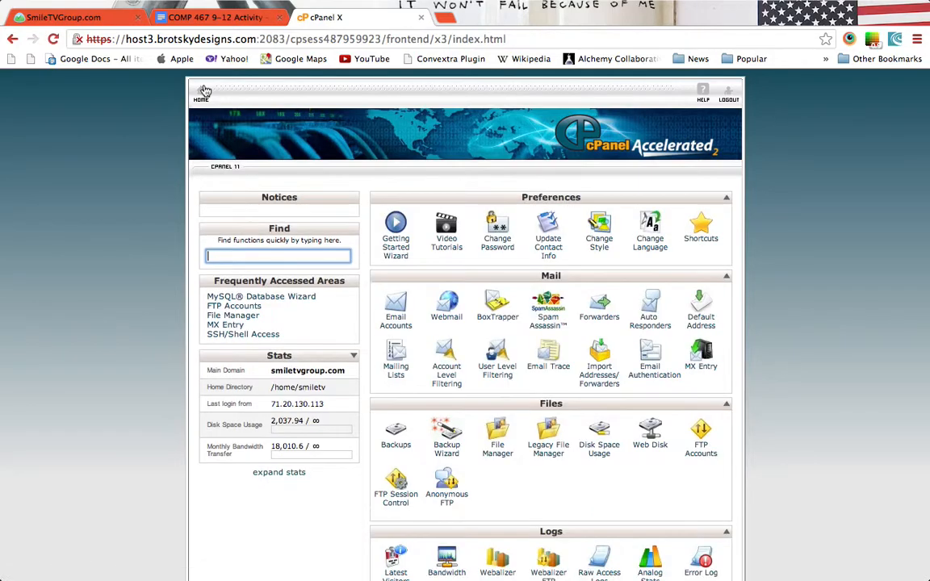
scroll(146, 188, "down", 10)
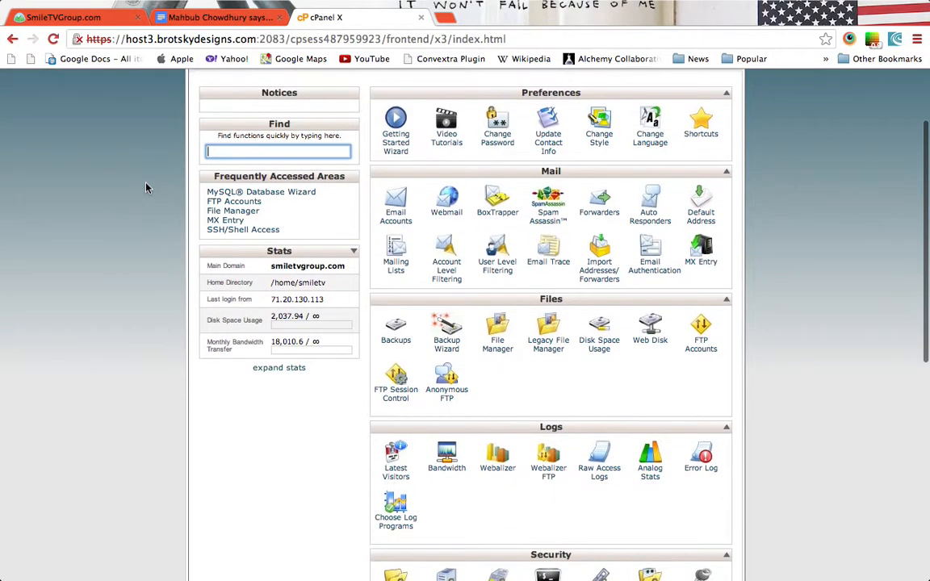
scroll(146, 187, "down", 3)
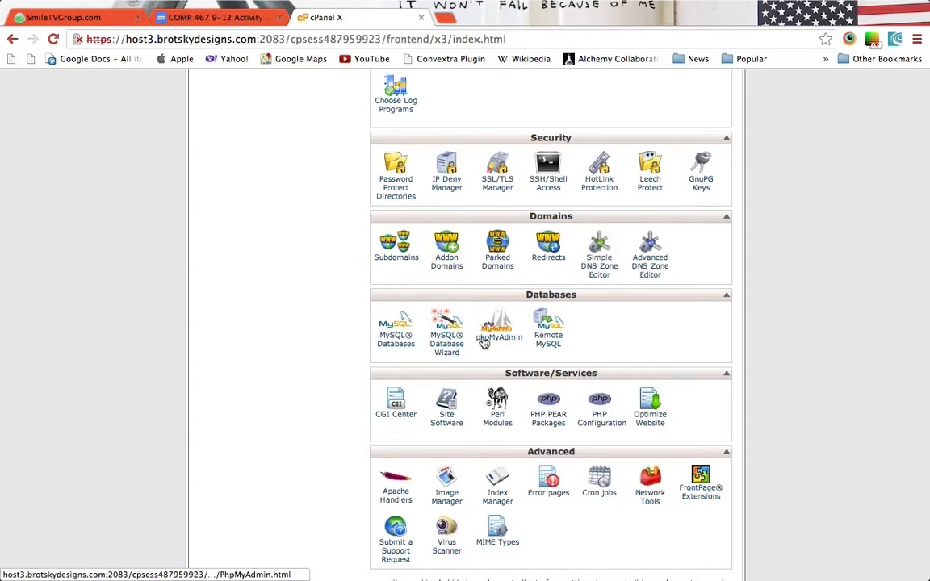
left_click(496, 331)
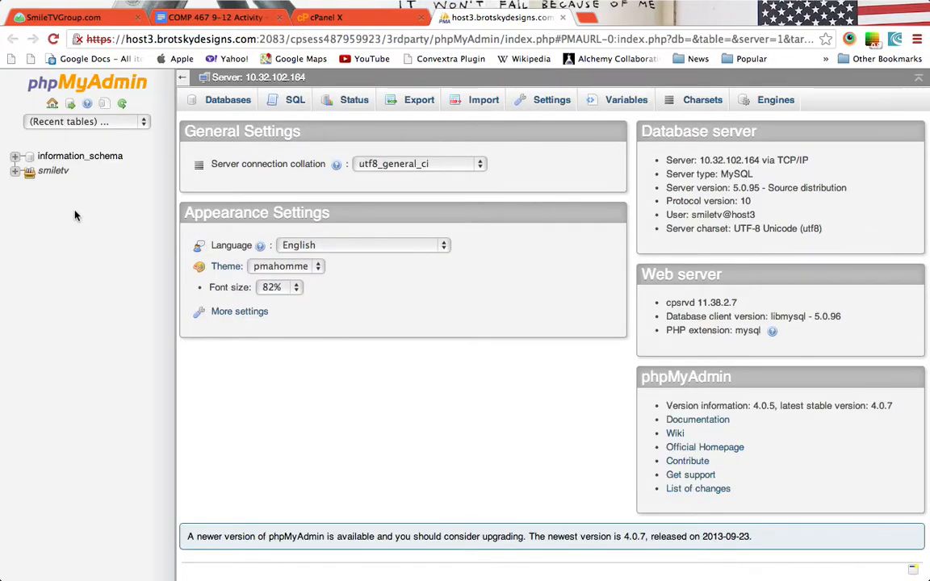
Expand the smiletv group to show its six databases, then switch to Coda.
left_click(16, 172)
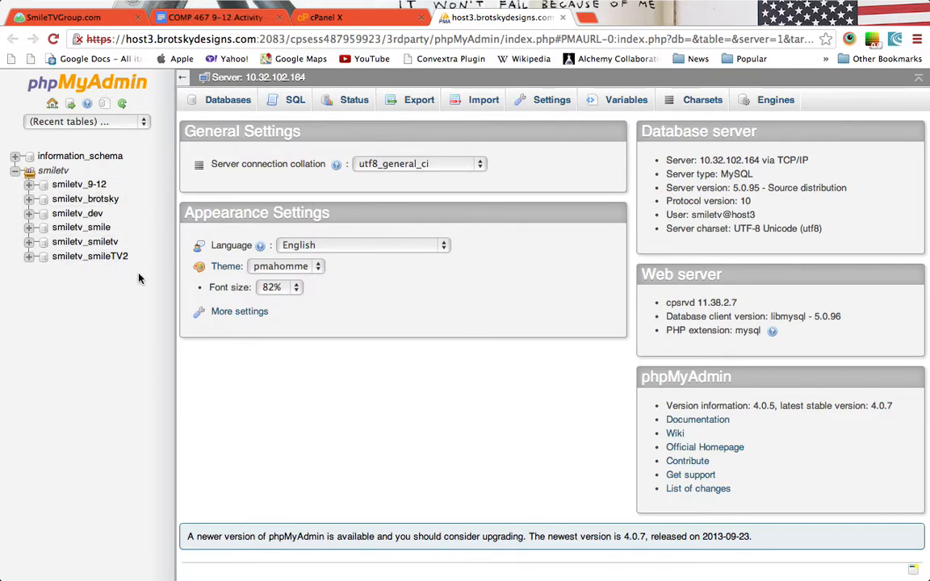
key("ctrl+Left")
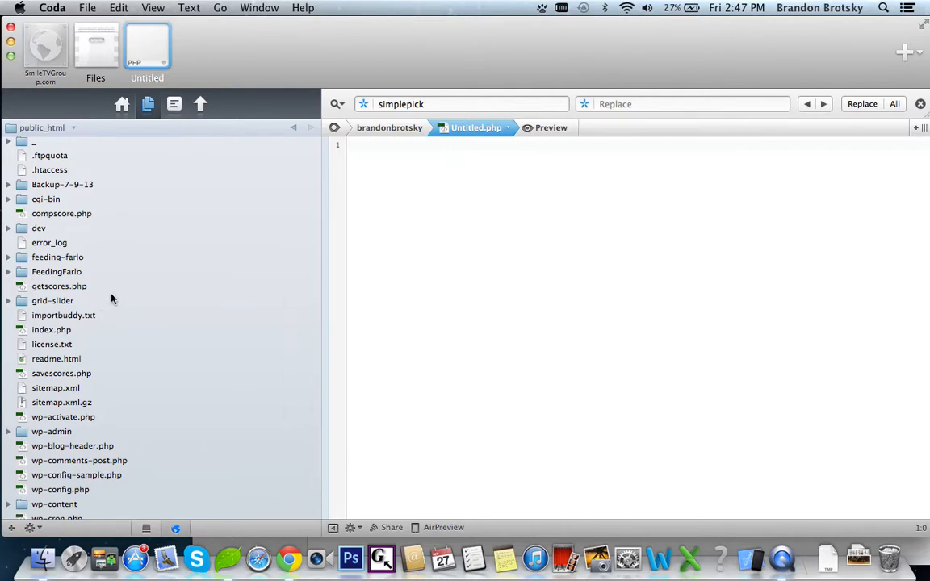
Open getscores.php in the Coda editor.
left_click(110, 287)
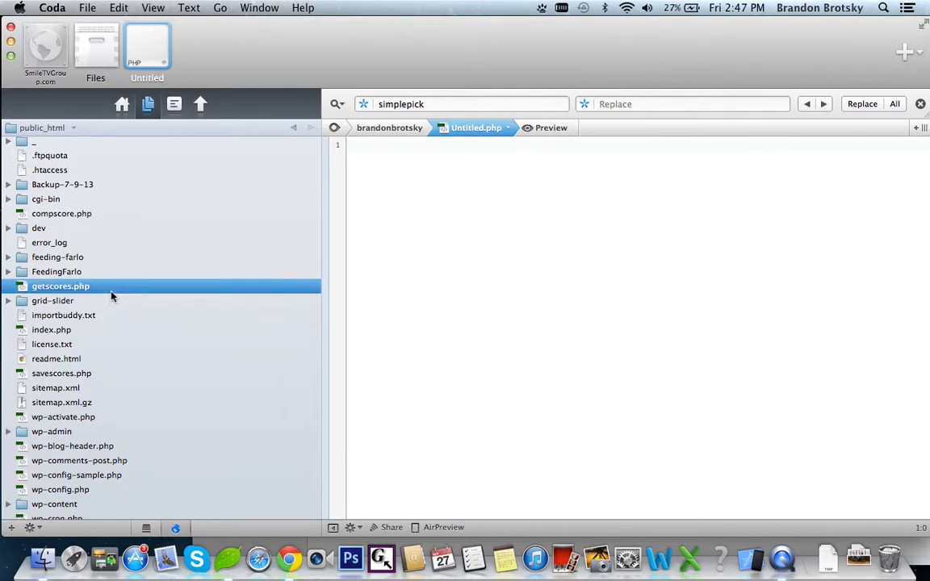
left_click(63, 273)
left_click(67, 287)
double_click(72, 288)
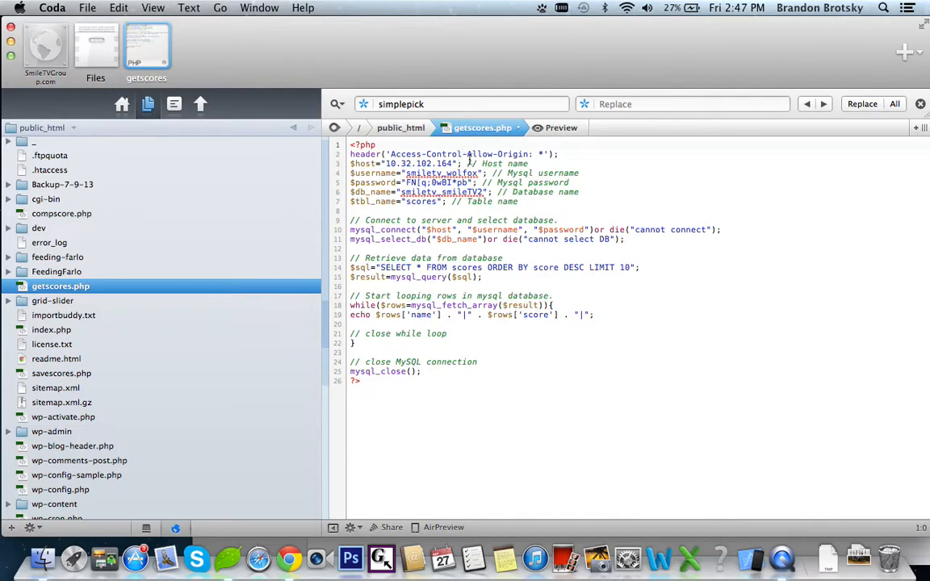
Check the host, username and smiletv_smileTV2 database name lines, then return to phpMyAdmin.
left_click_drag(532, 163, 318, 164)
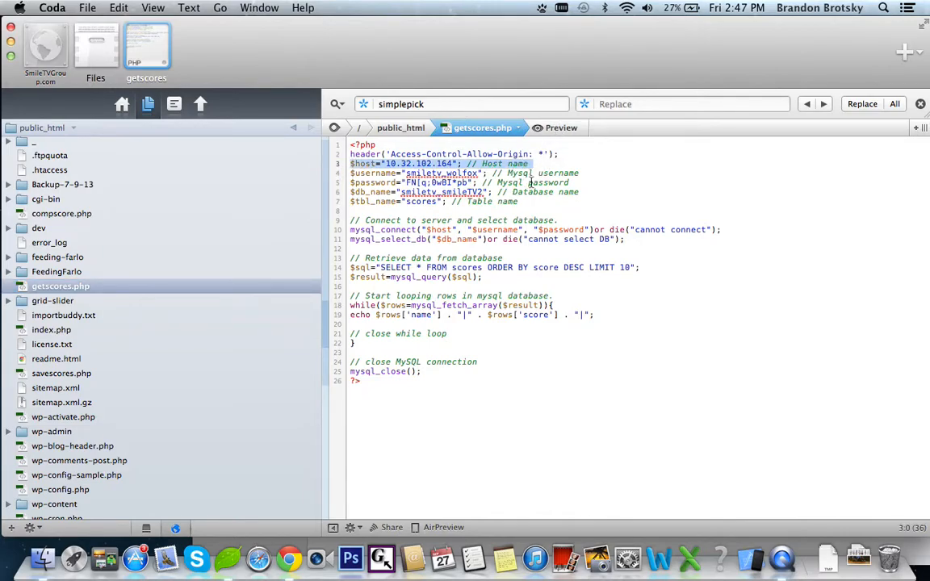
left_click_drag(585, 176, 442, 176)
double_click(444, 176)
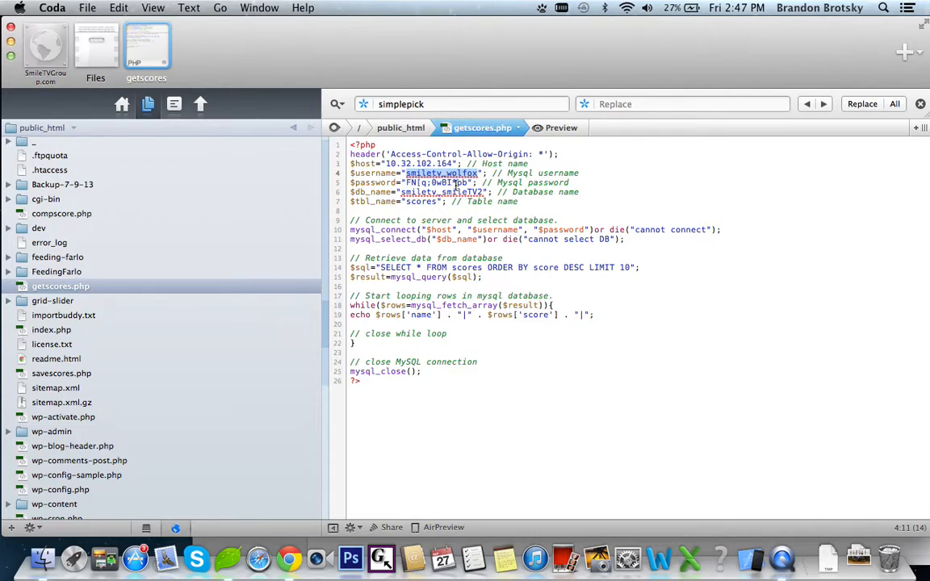
double_click(457, 193)
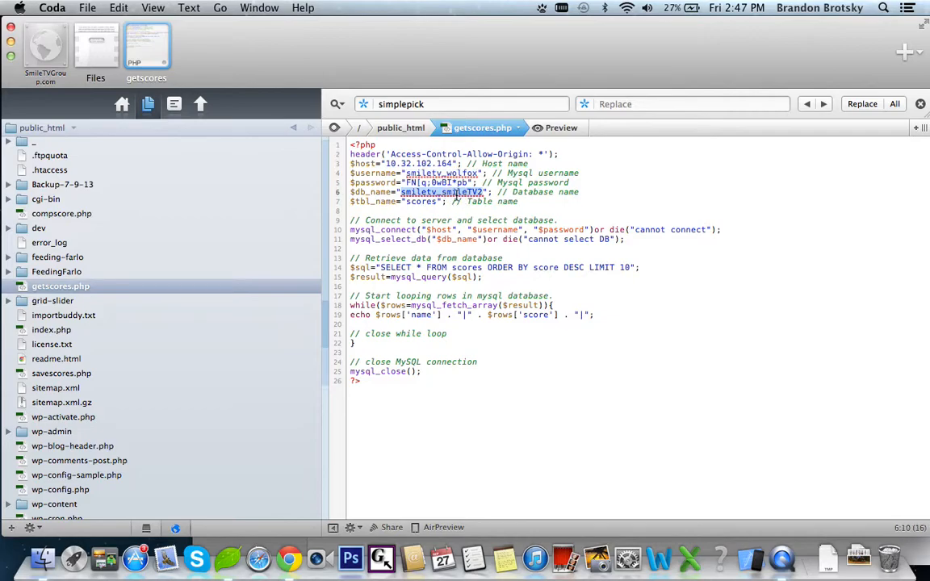
key("ctrl+Right")
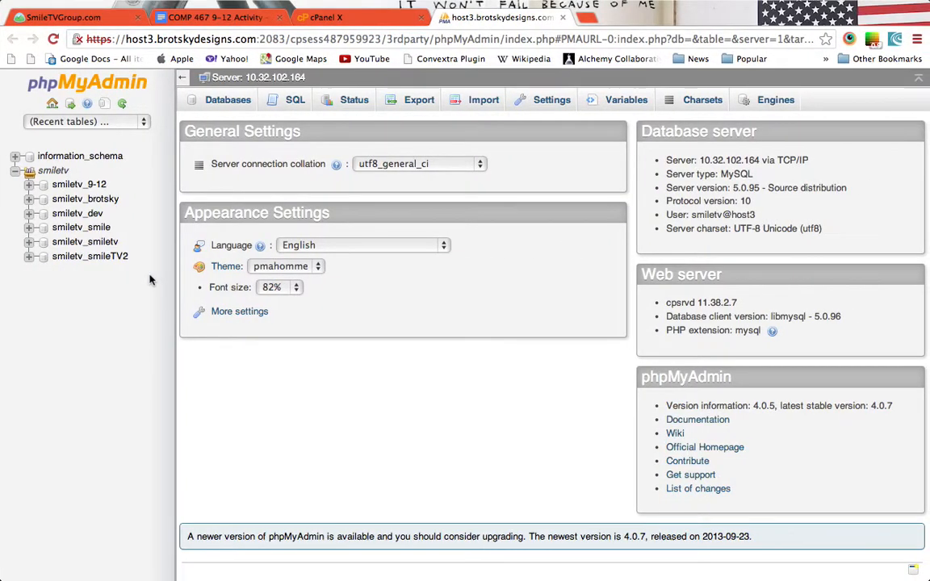
Expand smiletv_smileTV2 and browse the scores table's 187 rows of id, name and score.
left_click(28, 258)
scroll(105, 397, "down", 2)
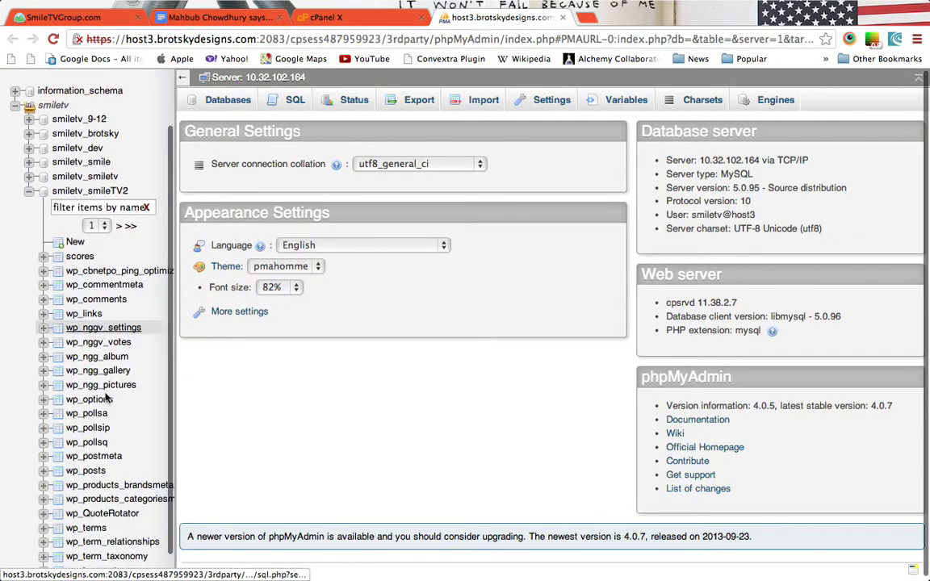
scroll(105, 398, "down", 2)
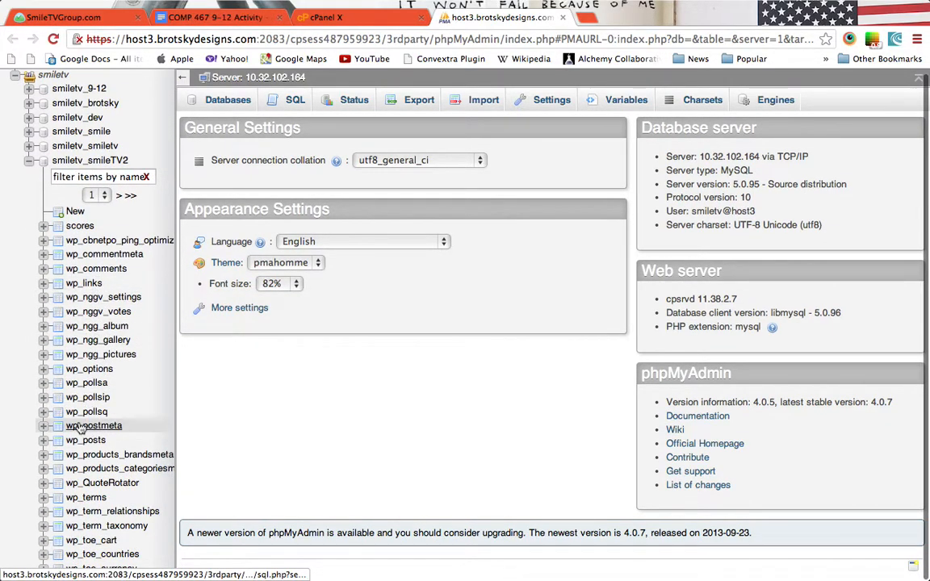
left_click(80, 226)
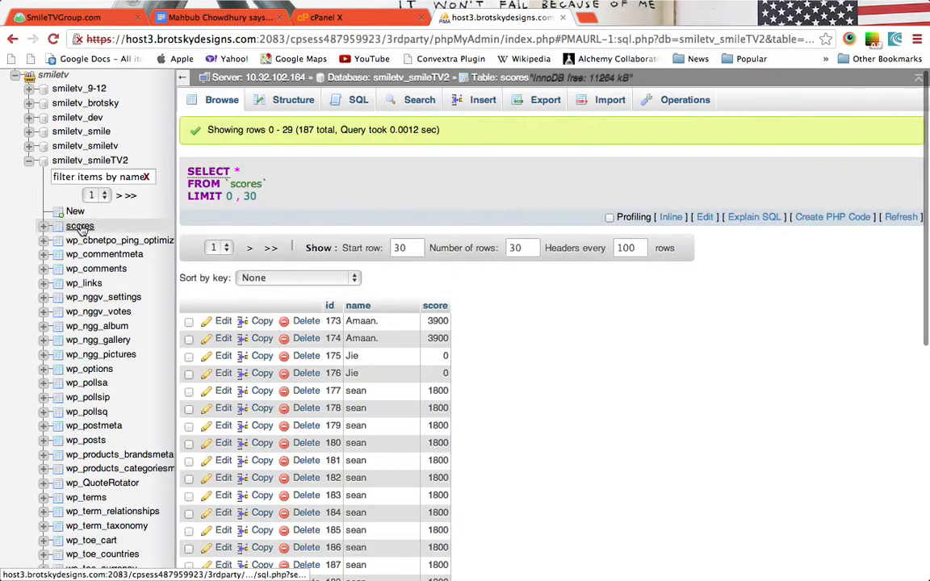
scroll(447, 303, "down", 2)
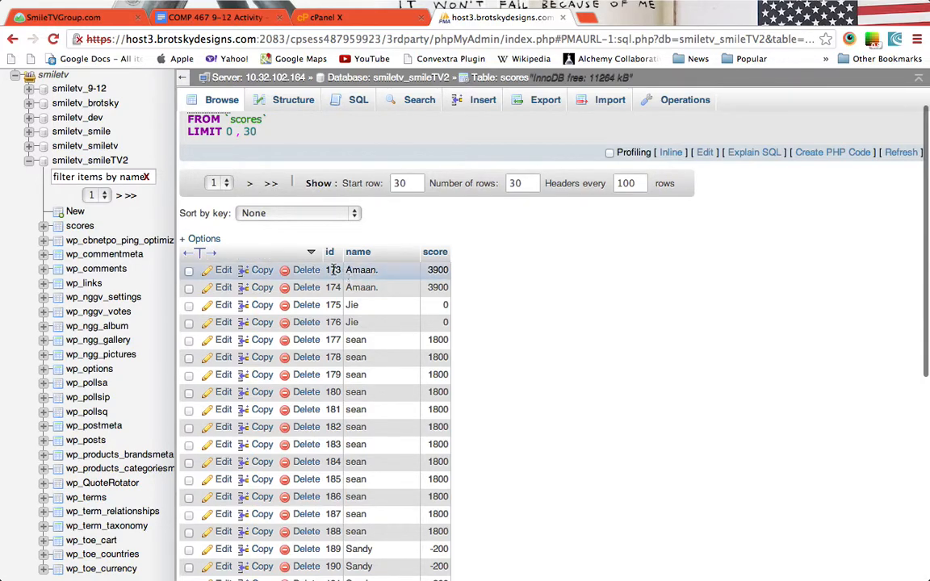
scroll(294, 331, "up", 2)
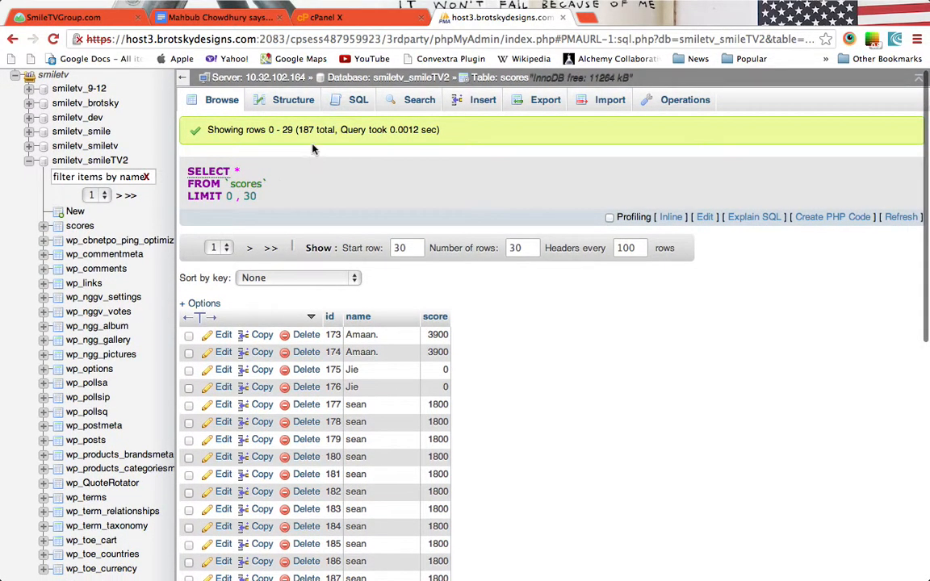
scroll(516, 485, "down", 10)
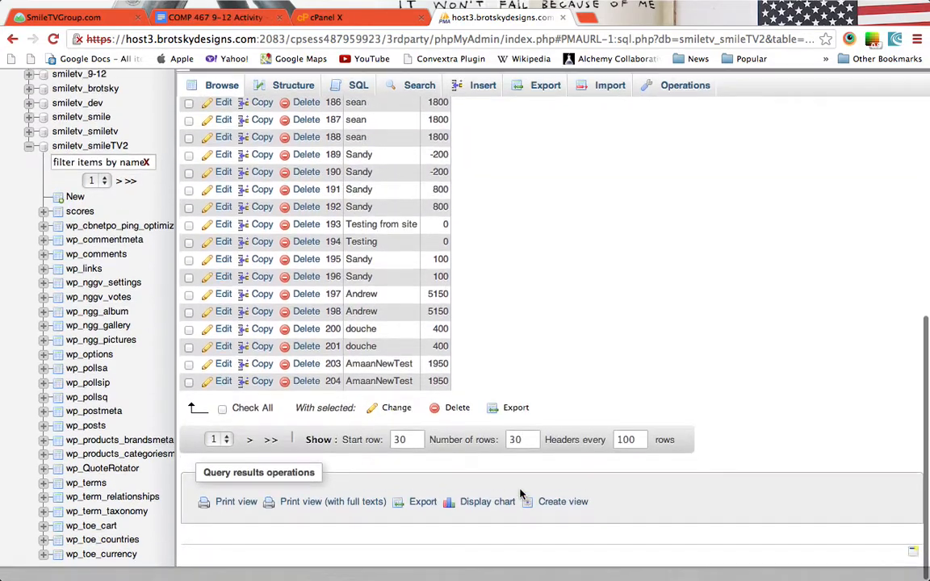
scroll(545, 406, "up", 10)
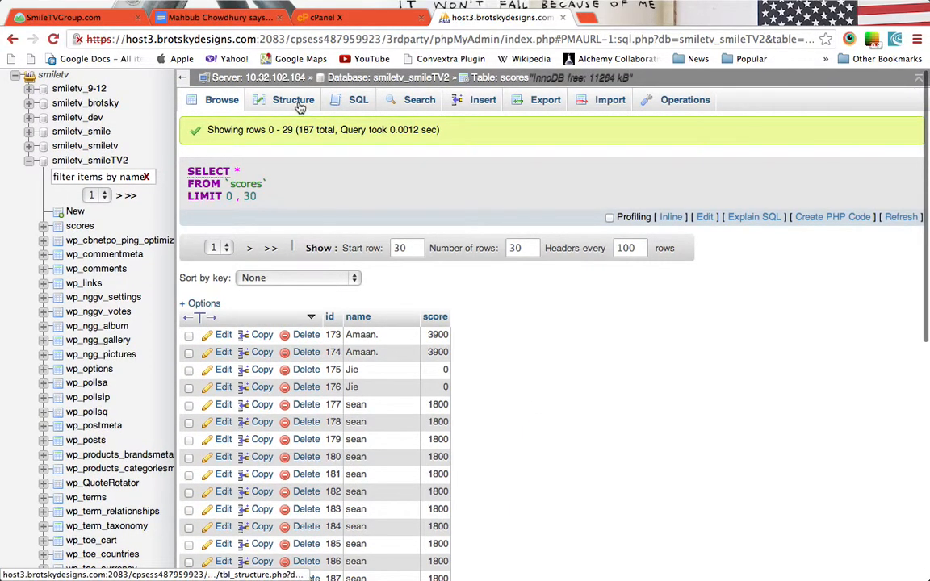
Empty the scores table from its Operations page and confirm the truncation.
left_click(687, 104)
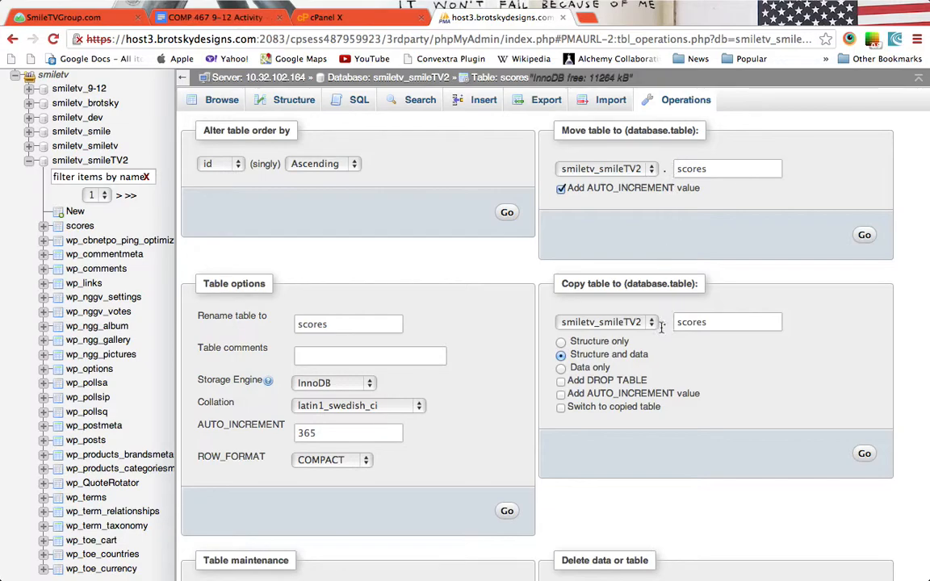
left_click(612, 386)
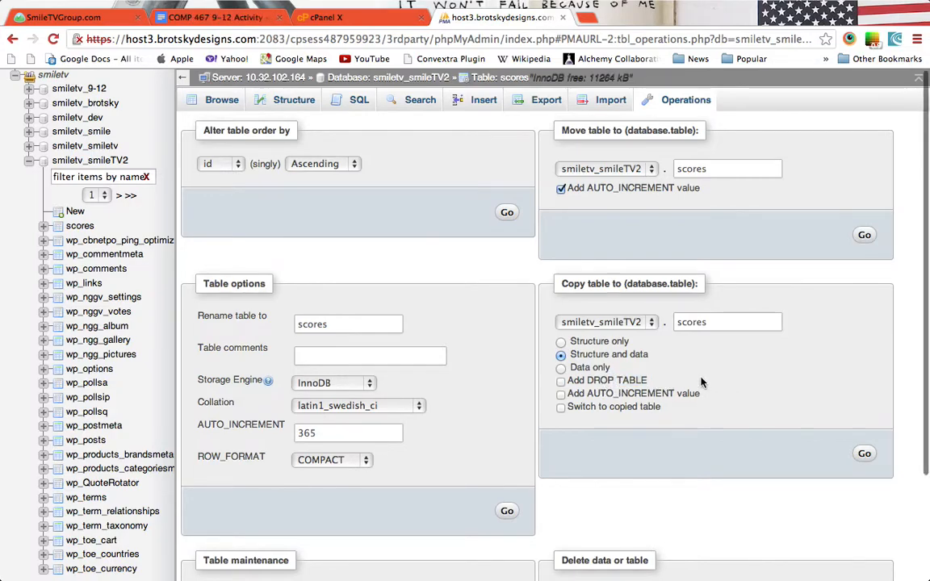
scroll(701, 383, "down", 4)
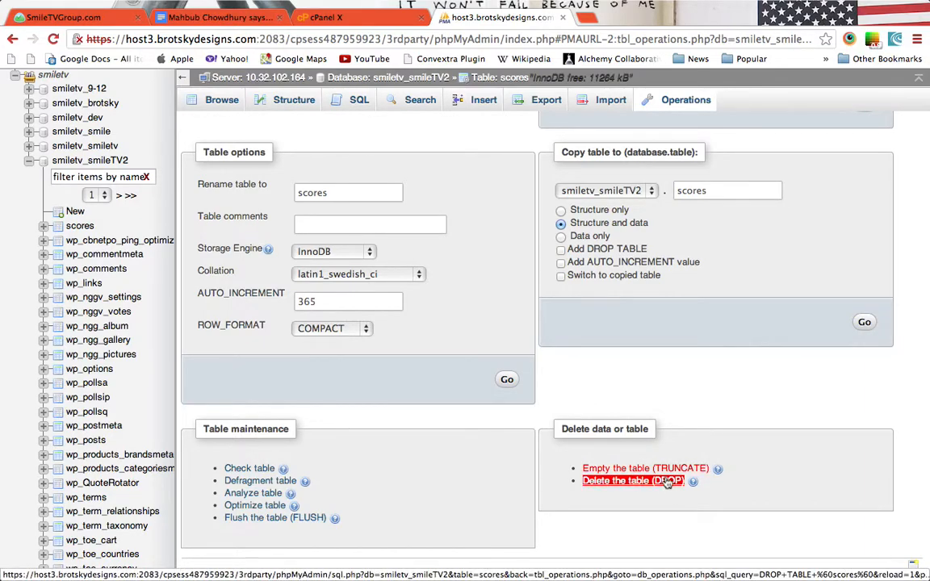
left_click(671, 470)
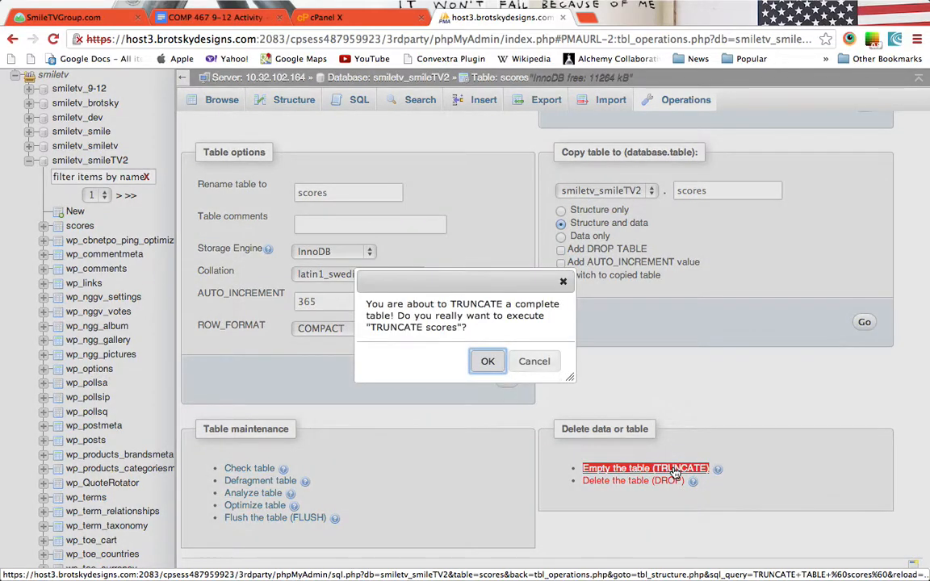
left_click(488, 361)
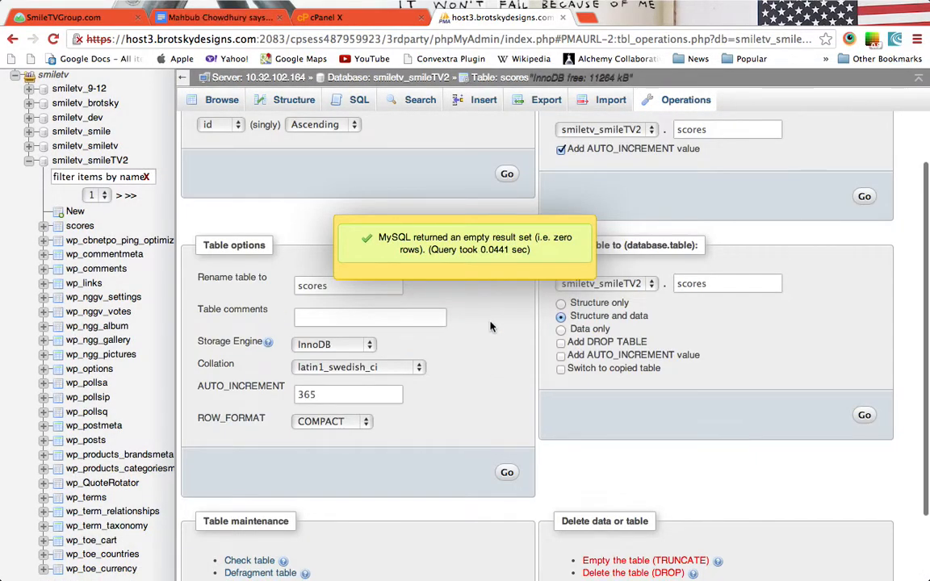
scroll(490, 326, "up", 3)
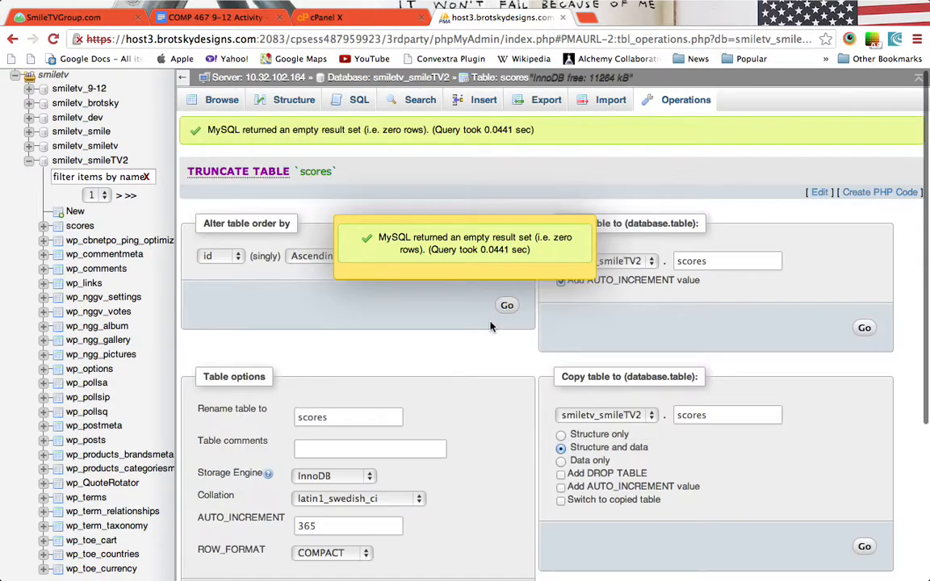
Verify the scores table now has zero rows and review its column structure.
left_click(229, 109)
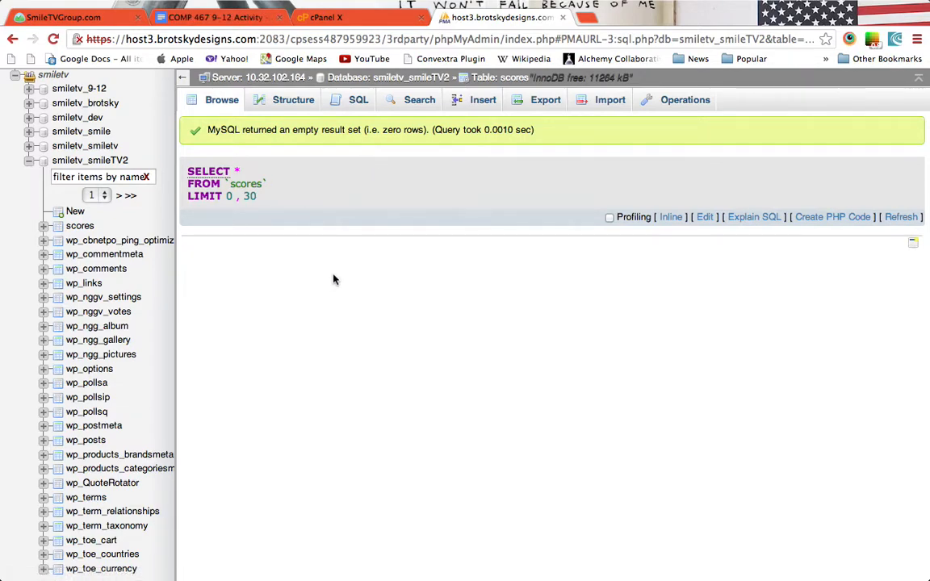
left_click(309, 109)
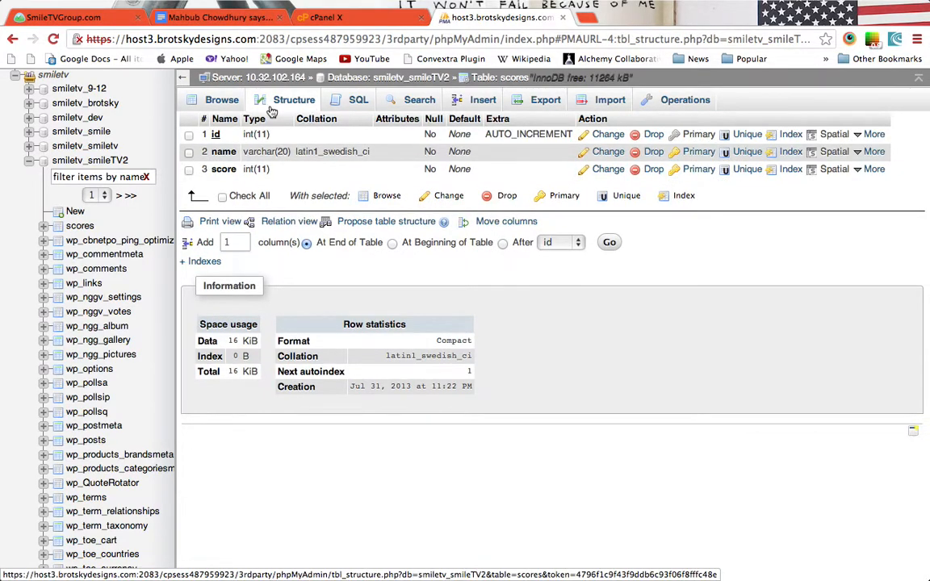
left_click(222, 100)
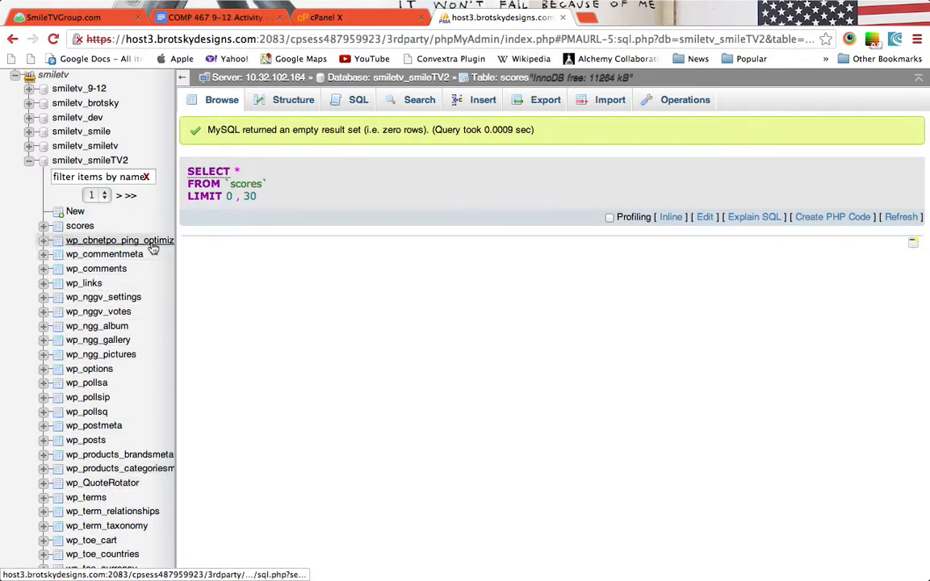
Close the phpMyAdmin tab, load smiletvgroup.com and open its Smile Blog page.
left_click(563, 17)
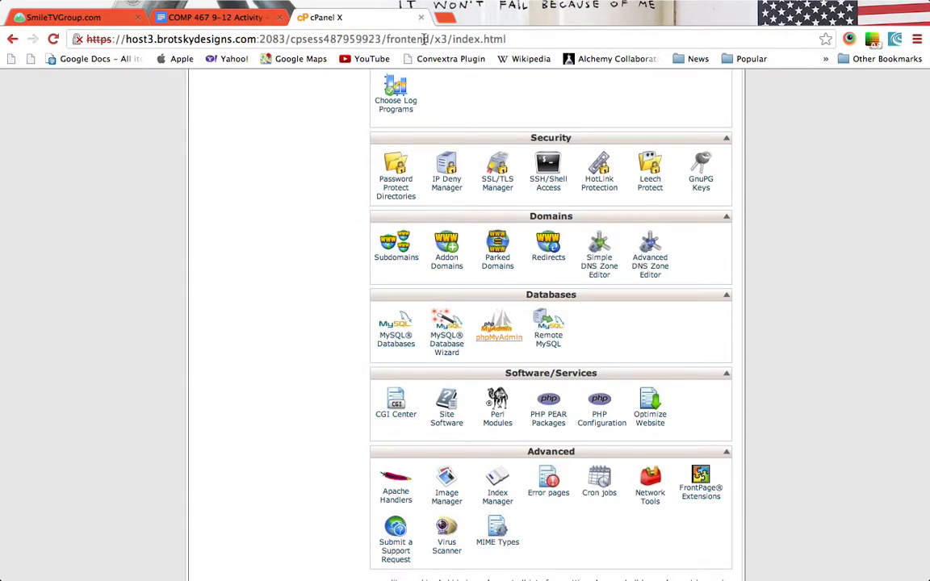
left_click(423, 40)
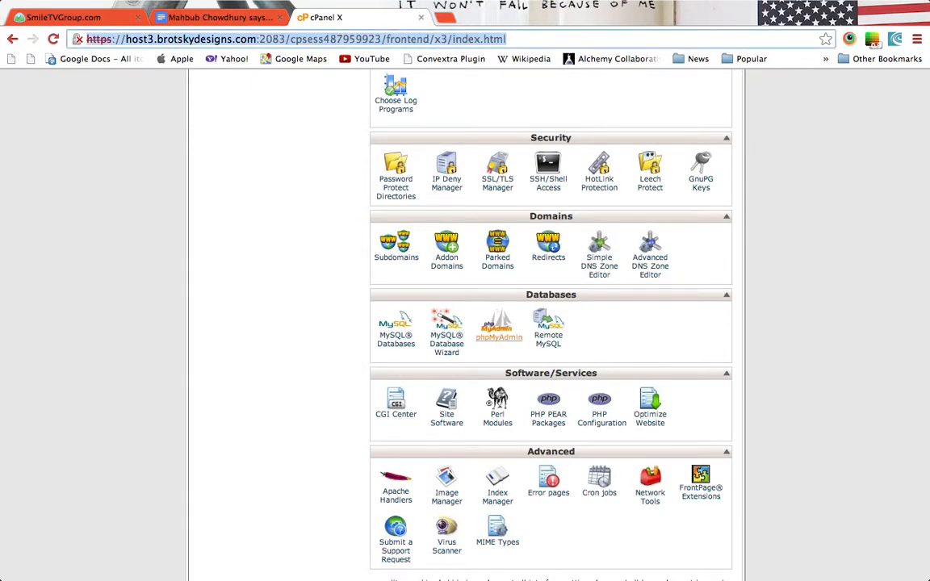
type("smiletvgroup.com")
key("Return")
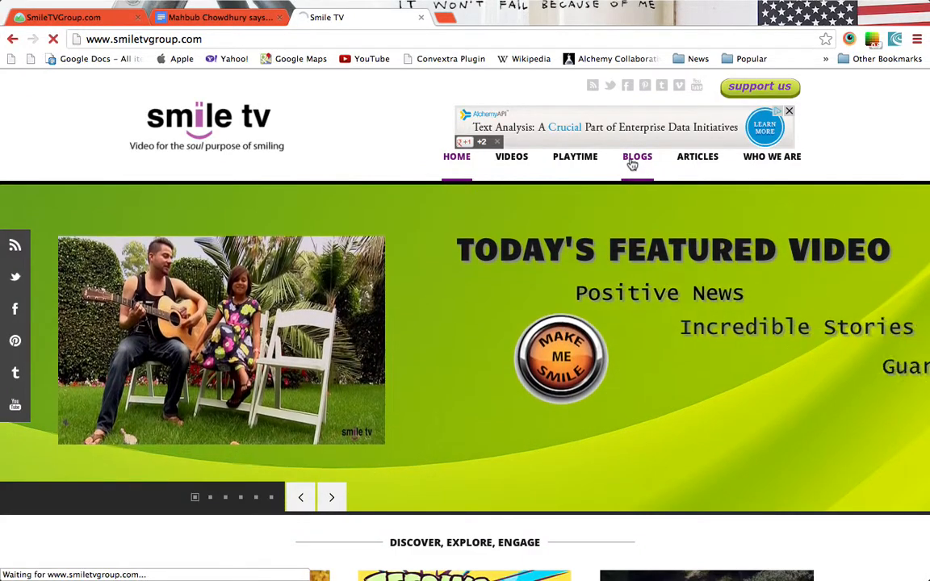
left_click(633, 160)
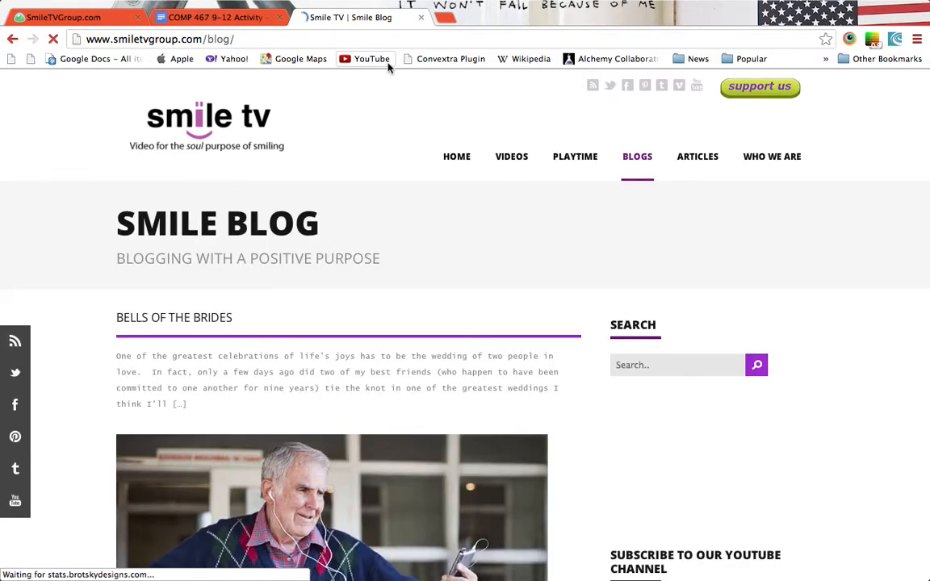
key("super+t")
Sign in to the smiletvgroup.com WordPress admin, answering the arithmetic captcha.
type("smil")
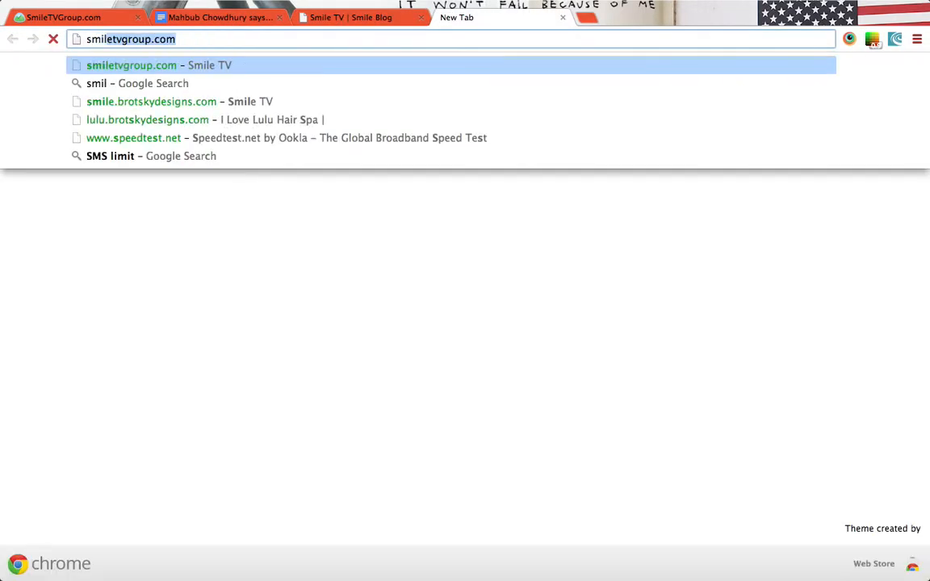
type("etvgroup.com/wp")
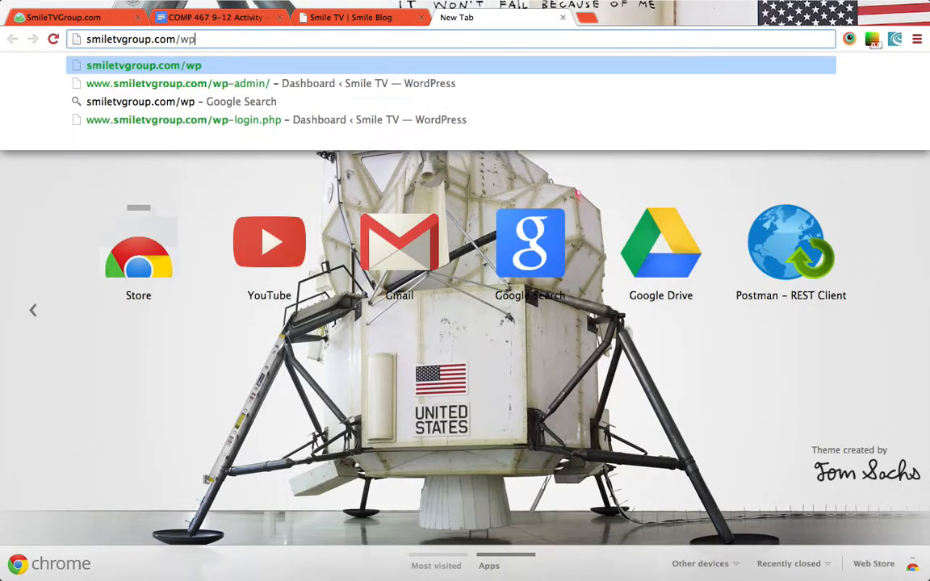
key("Down")
key("Return")
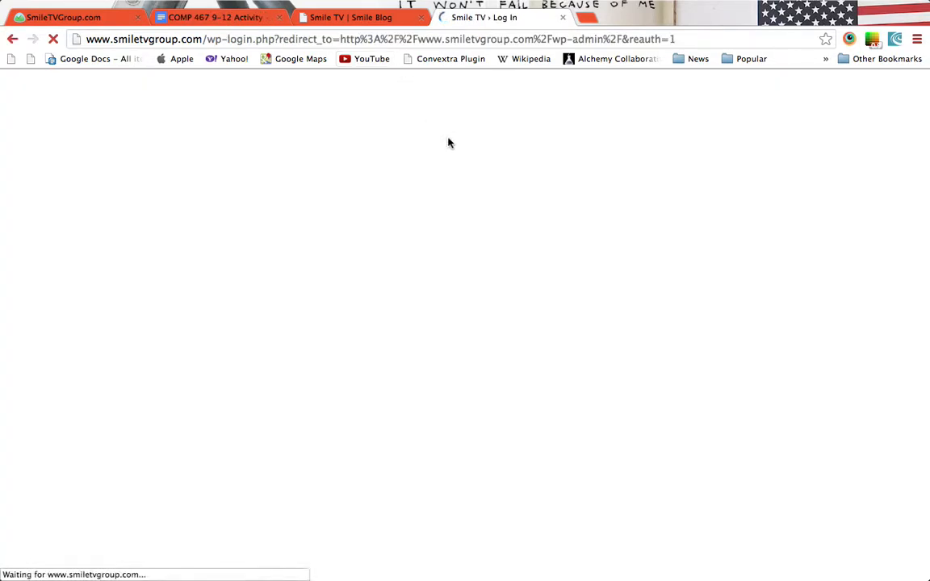
left_click(440, 368)
type("20")
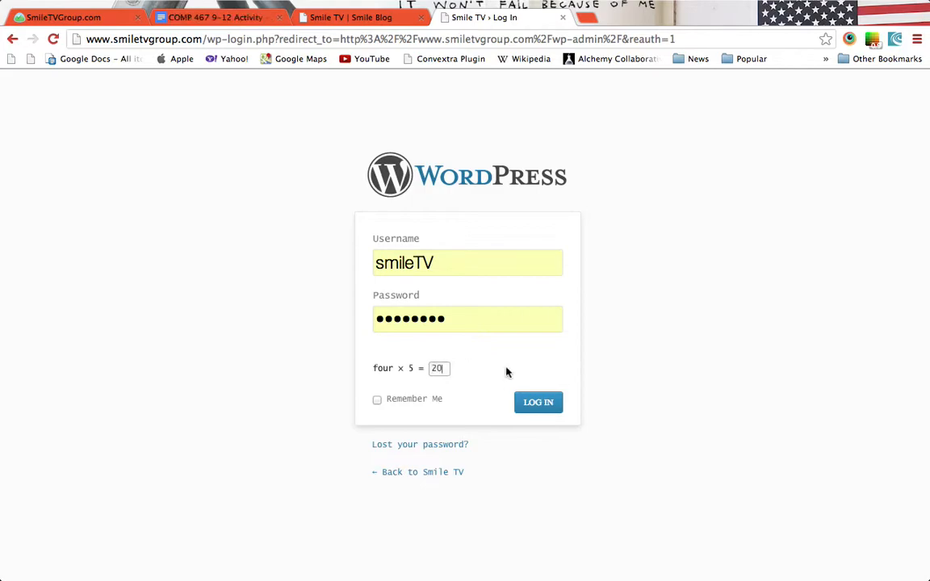
left_click(542, 406)
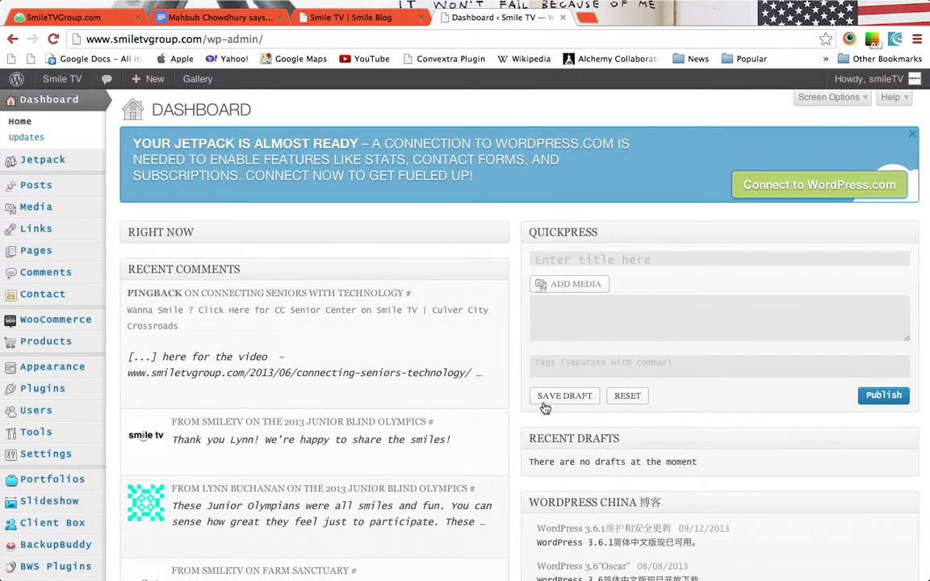
Open the Pages list, then reload the Smile Blog tab as the signed-in admin.
mouse_move(100, 405)
scroll(100, 405, "down", 1)
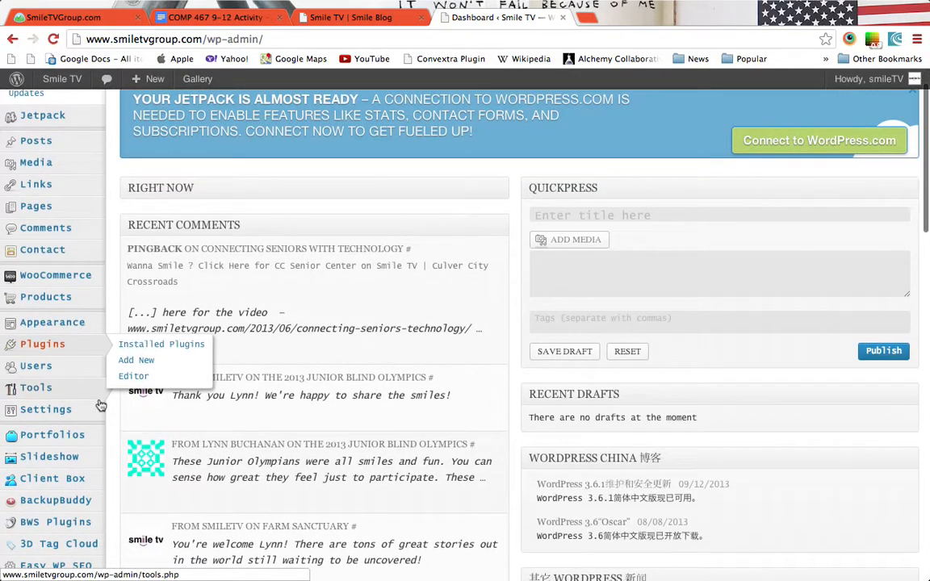
scroll(100, 404, "down", 2)
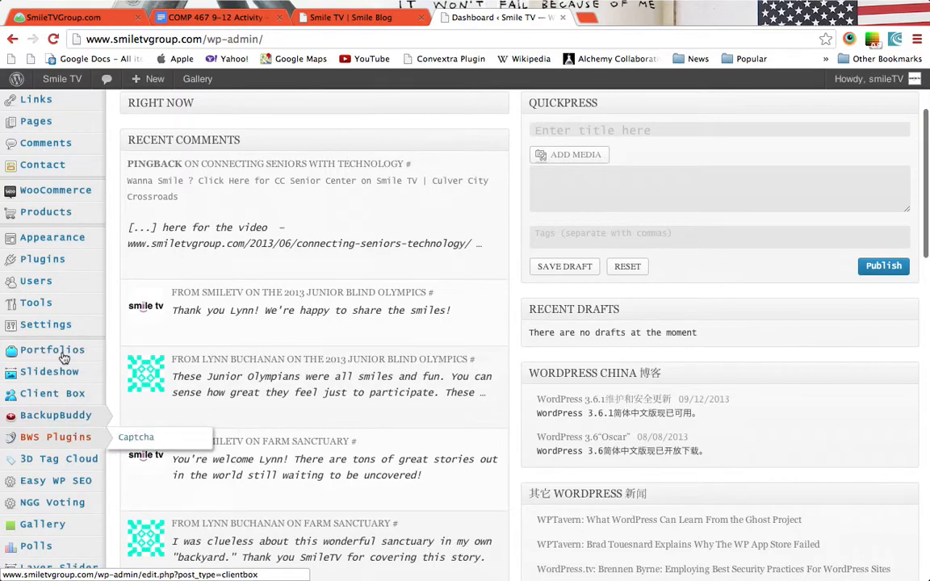
mouse_move(63, 262)
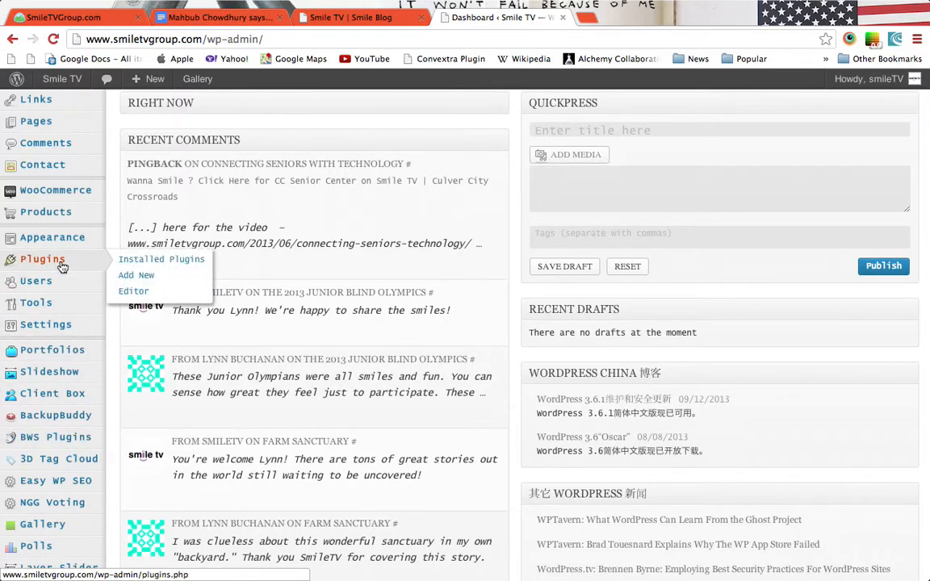
scroll(63, 267, "up", 3)
left_click(62, 251)
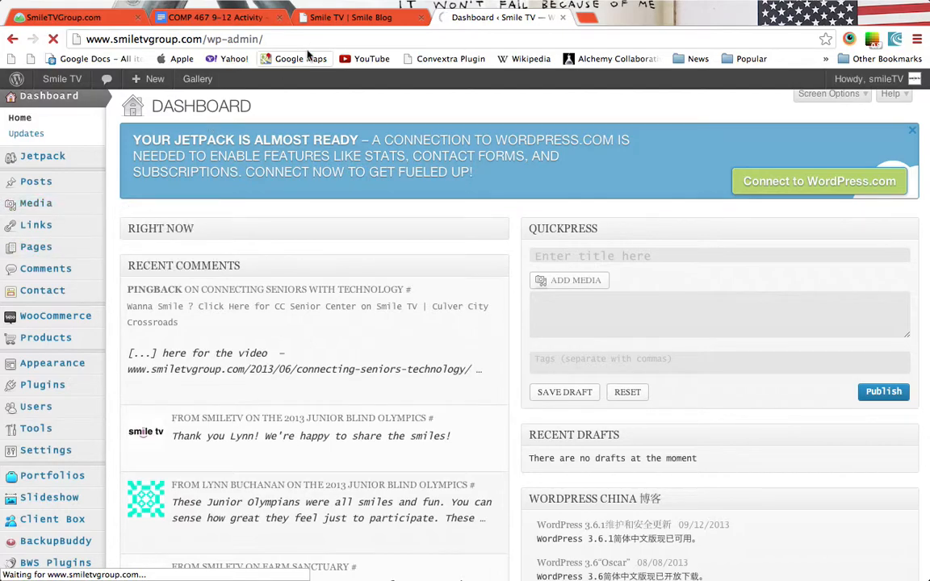
left_click(340, 23)
key("super+r")
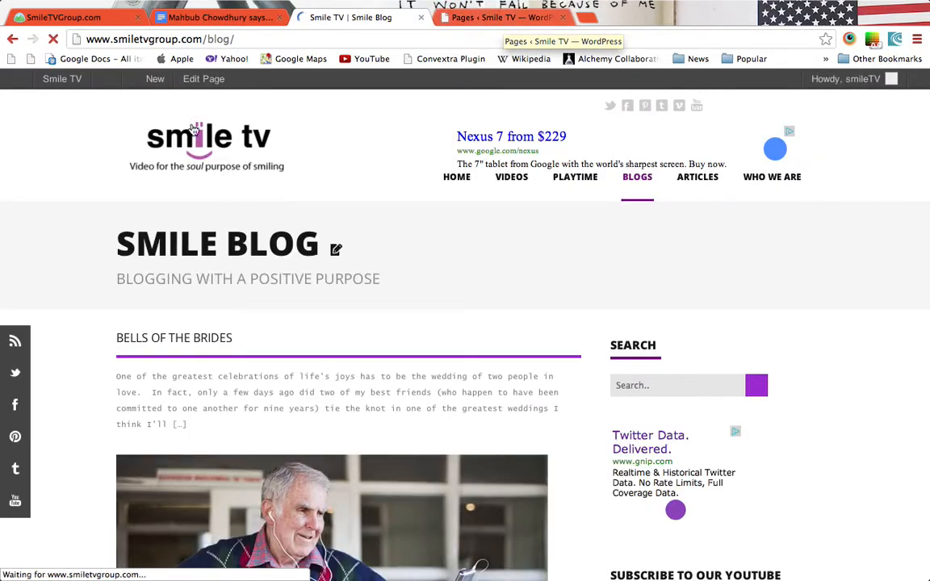
left_click(215, 80)
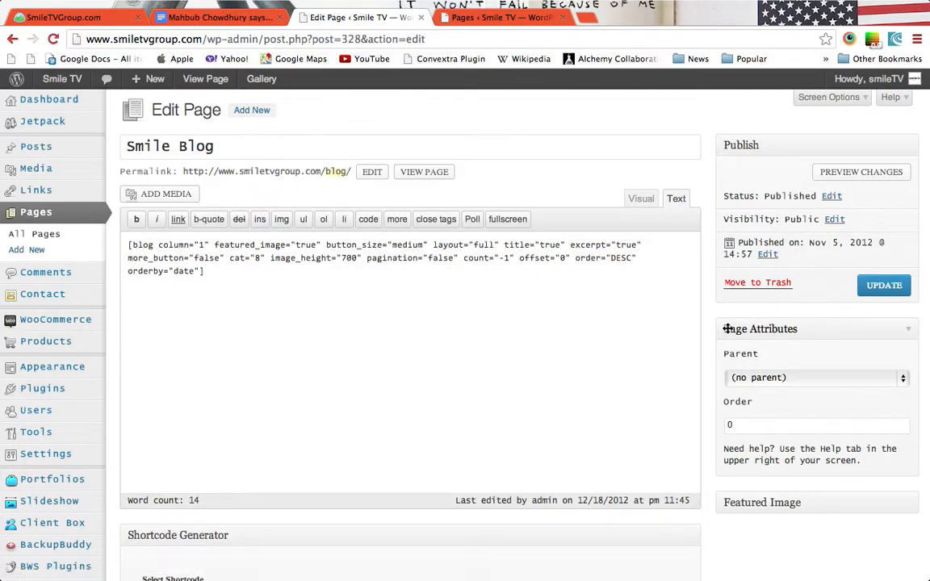
scroll(721, 351, "down", 5)
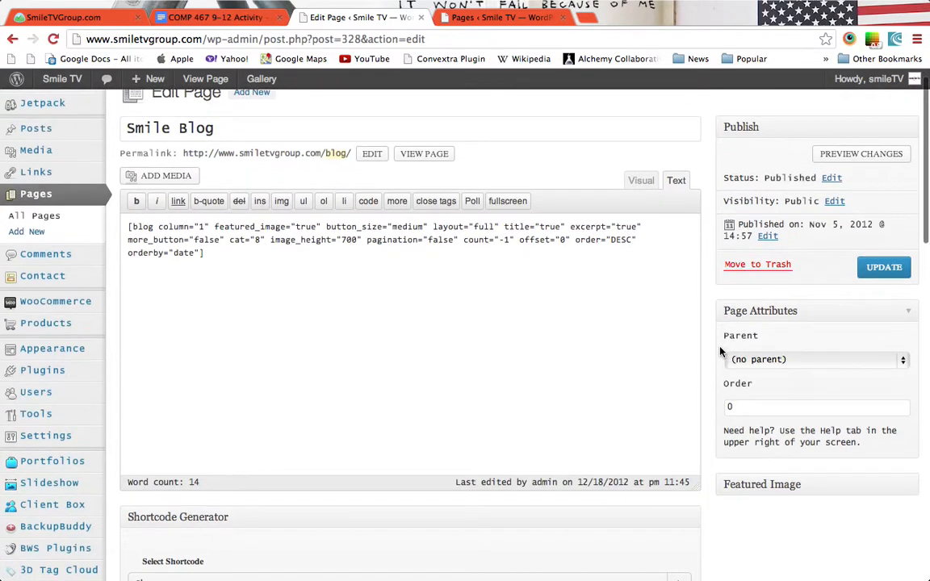
scroll(721, 351, "down", 7)
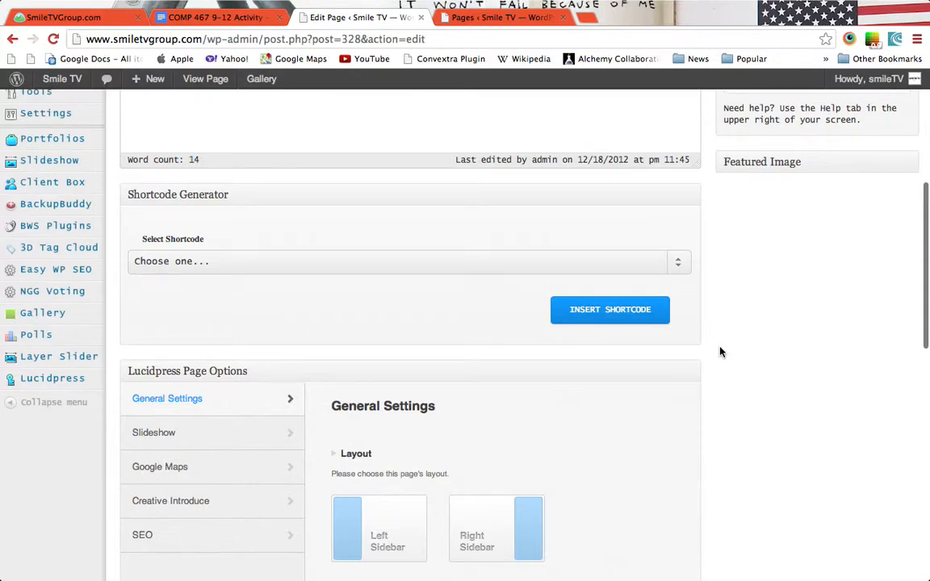
scroll(721, 351, "down", 4)
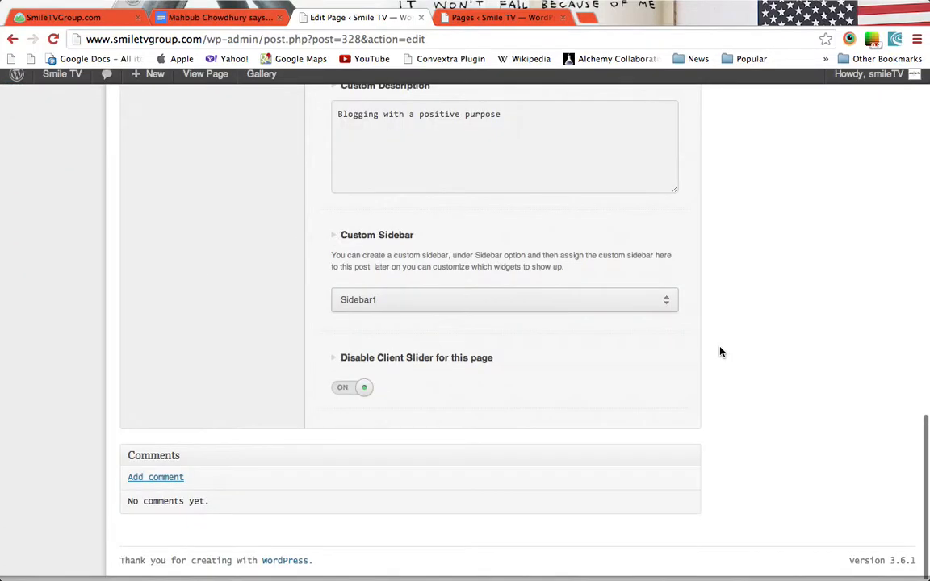
scroll(721, 351, "up", 20)
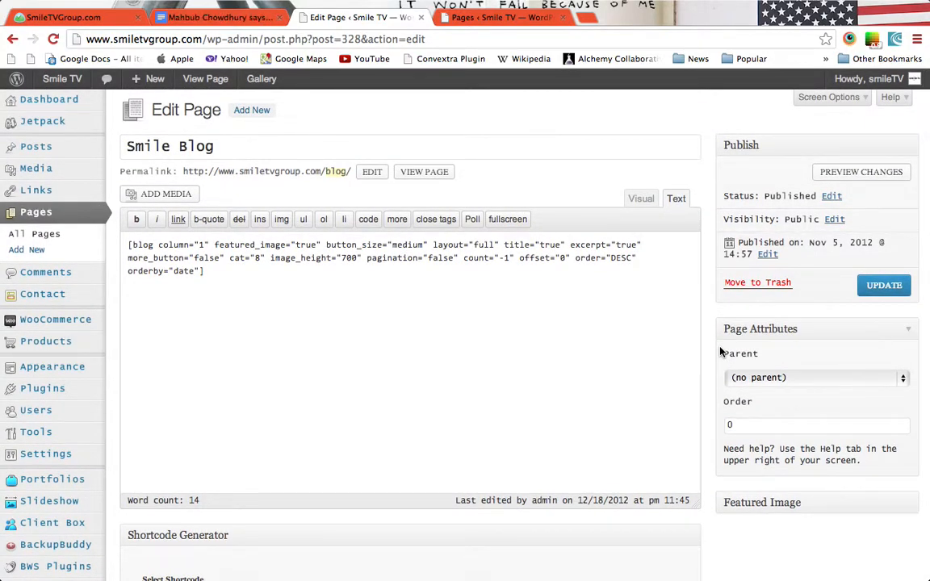
scroll(711, 326, "down", 5)
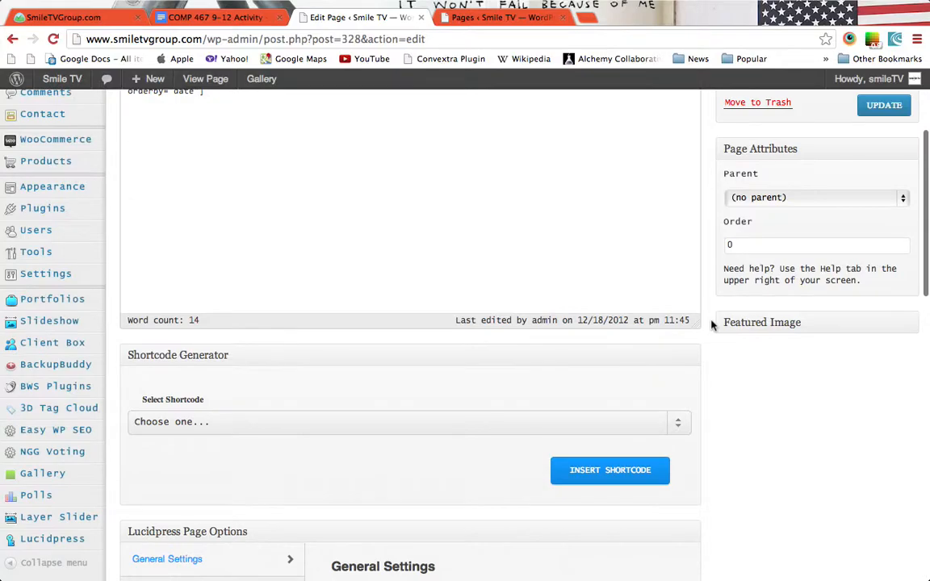
scroll(712, 325, "up", 5)
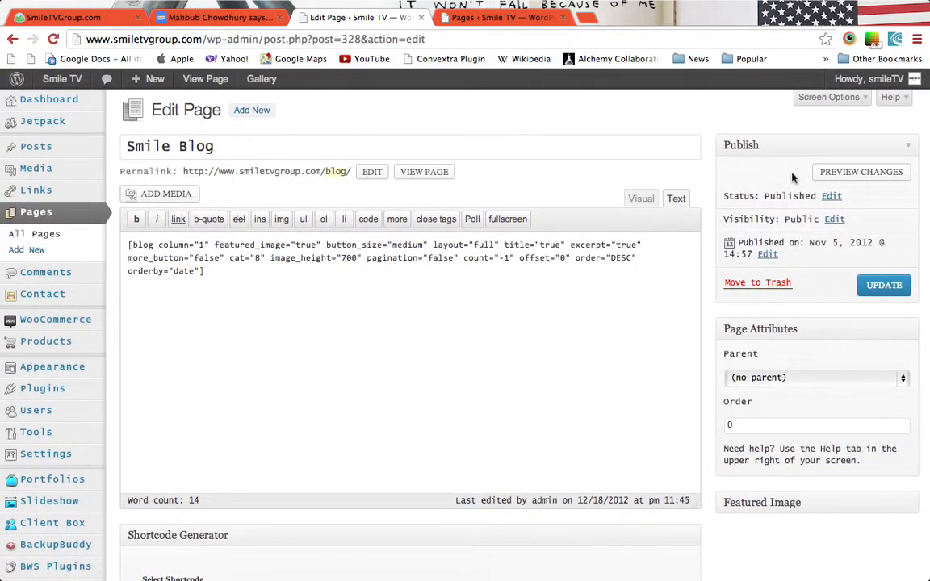
left_click(845, 98)
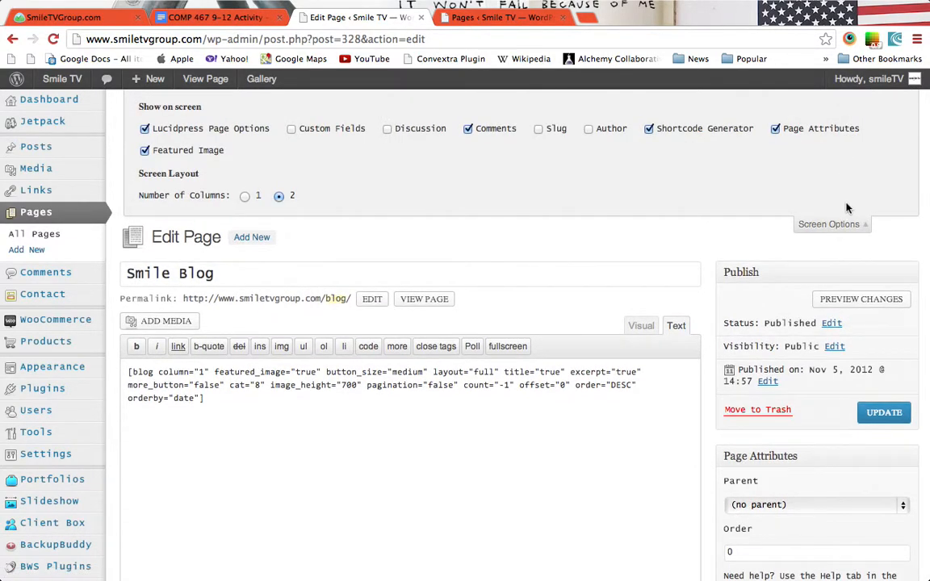
left_click(836, 224)
scroll(767, 192, "down", 5)
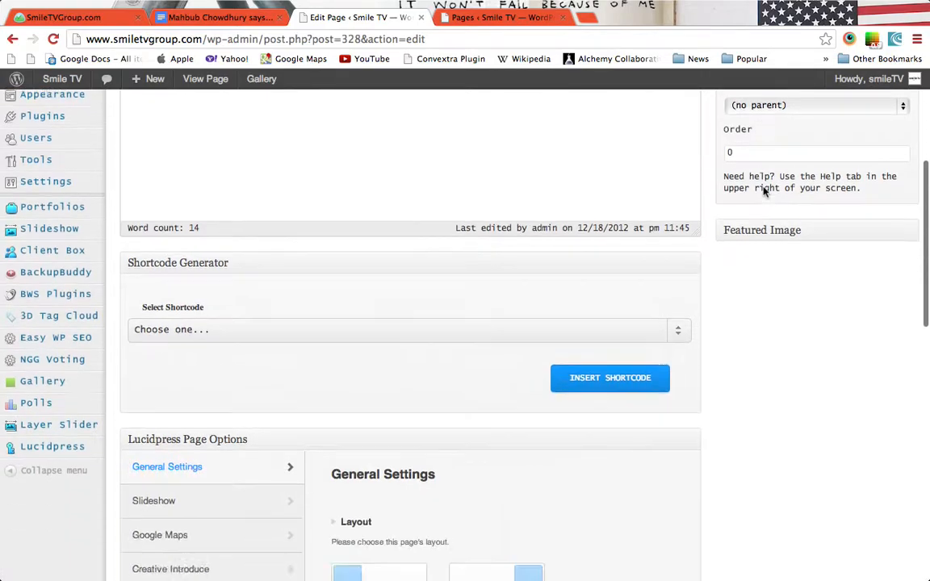
scroll(765, 191, "down", 5)
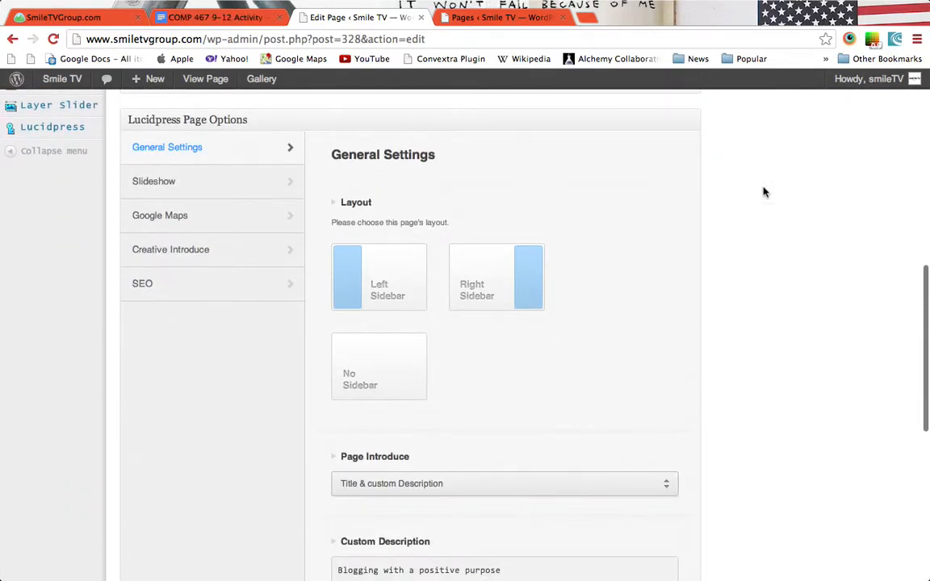
scroll(765, 191, "down", 5)
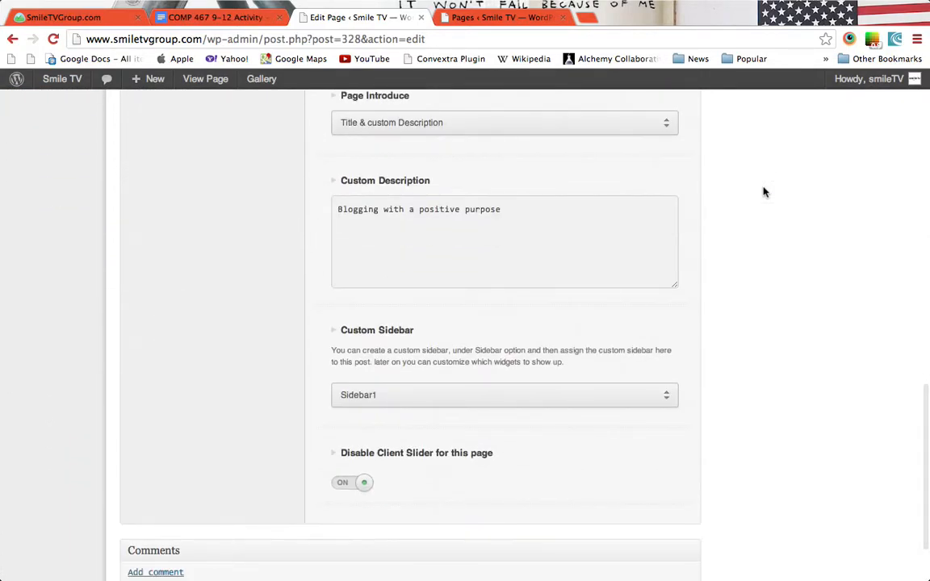
scroll(764, 192, "up", 10)
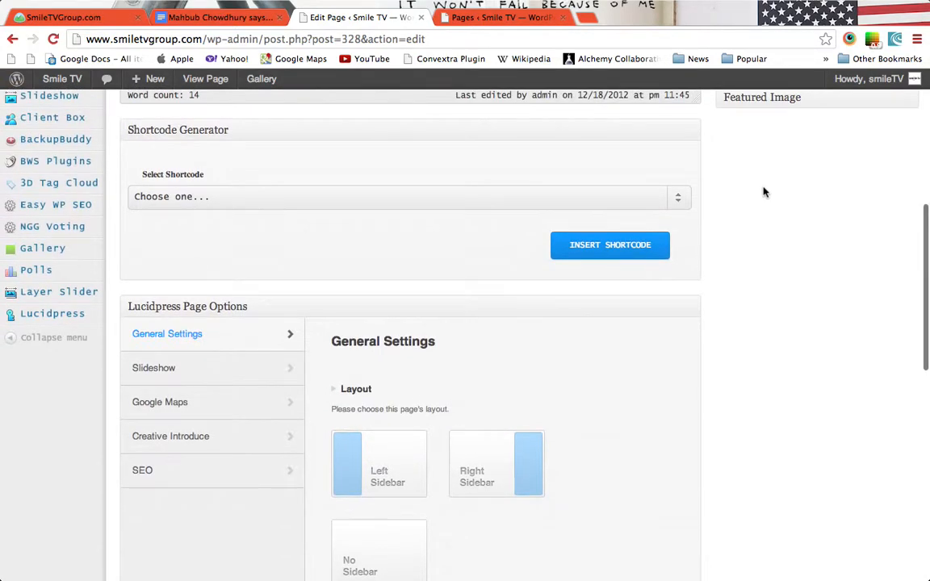
scroll(765, 191, "up", 10)
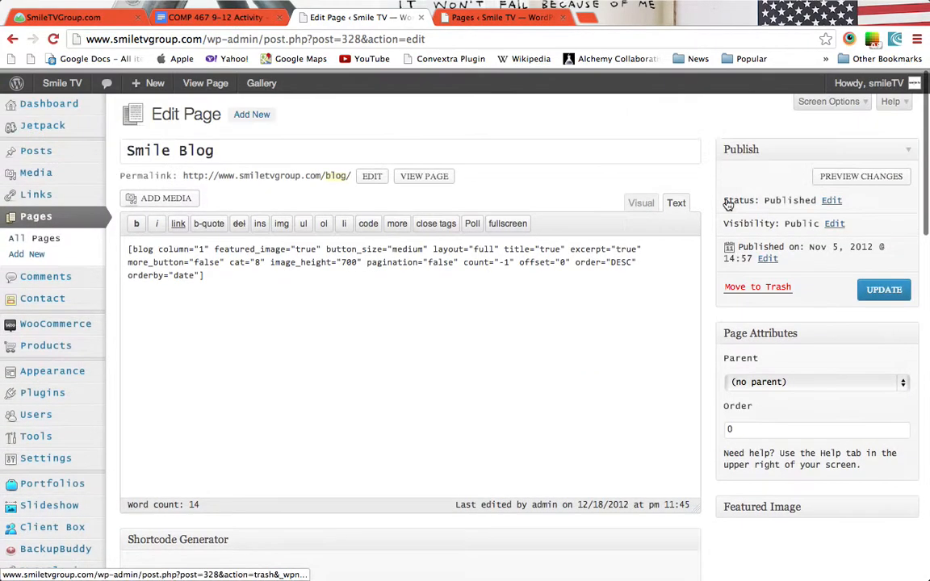
mouse_move(101, 345)
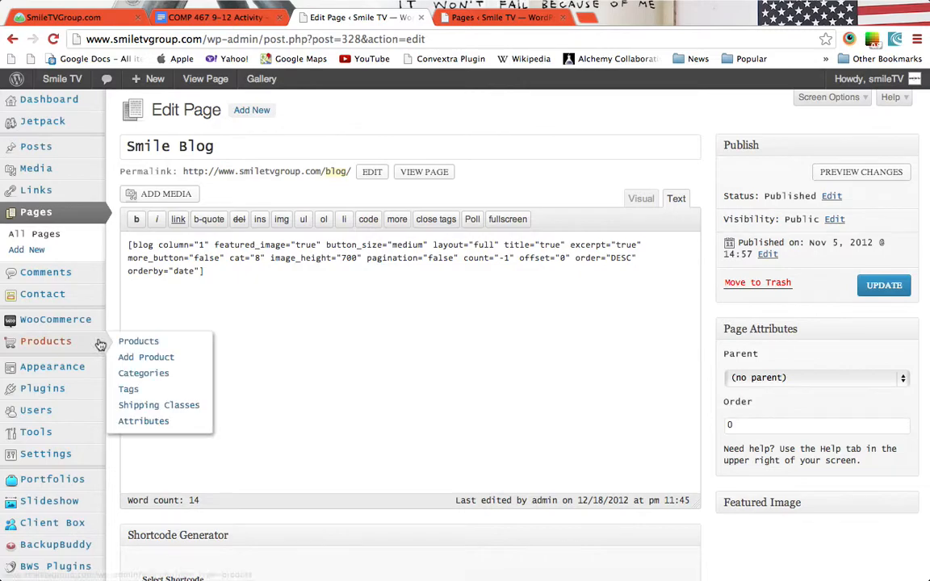
mouse_move(86, 394)
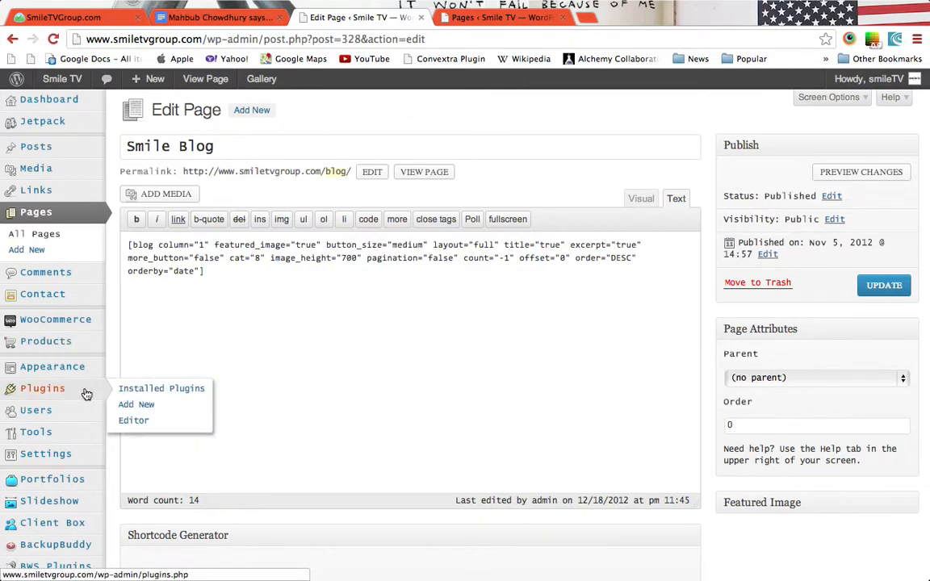
key("ctrl+Left")
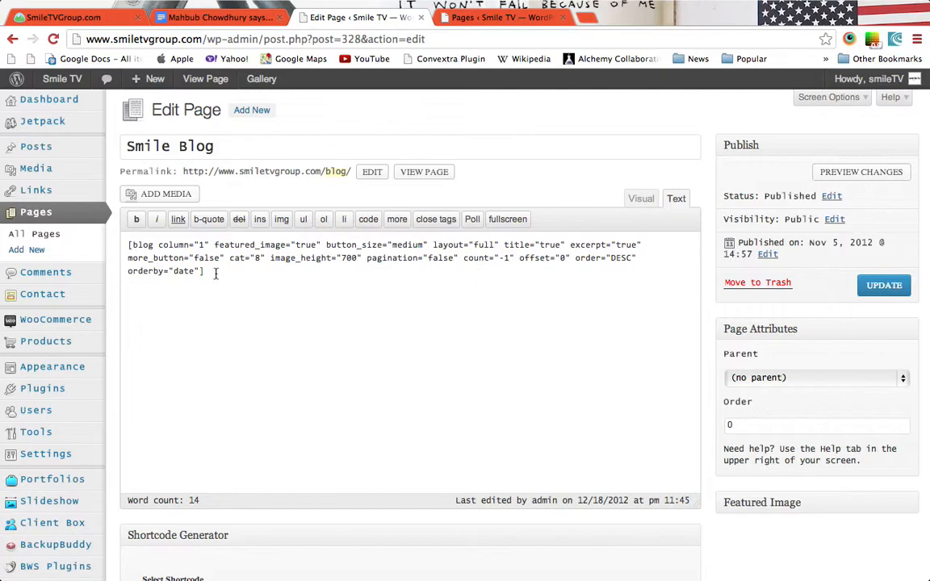
Inspect the blog shortcode's cat="8" setting and open Pages > Add New in a background tab.
left_click_drag(207, 272, 106, 237)
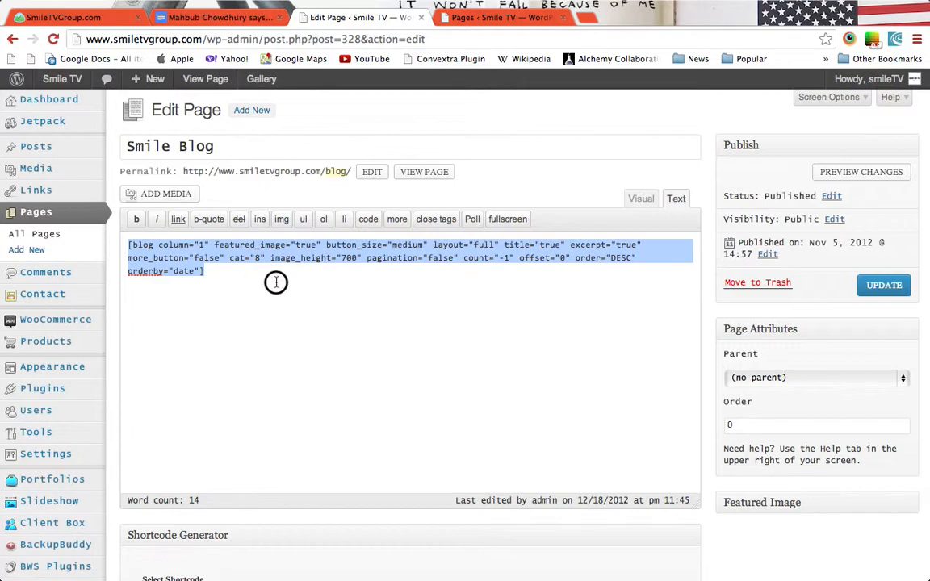
left_click(259, 260)
left_click_drag(268, 259, 229, 258)
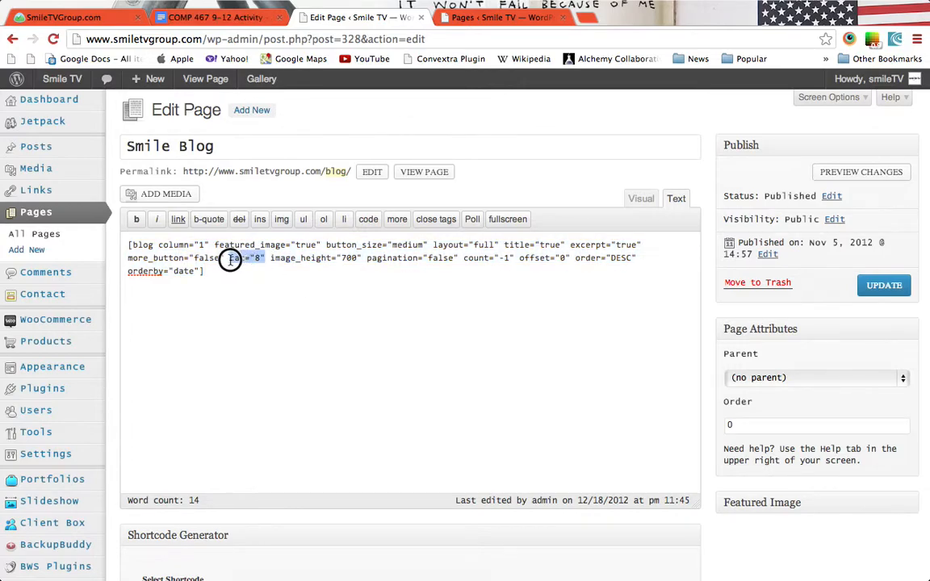
left_click(217, 278)
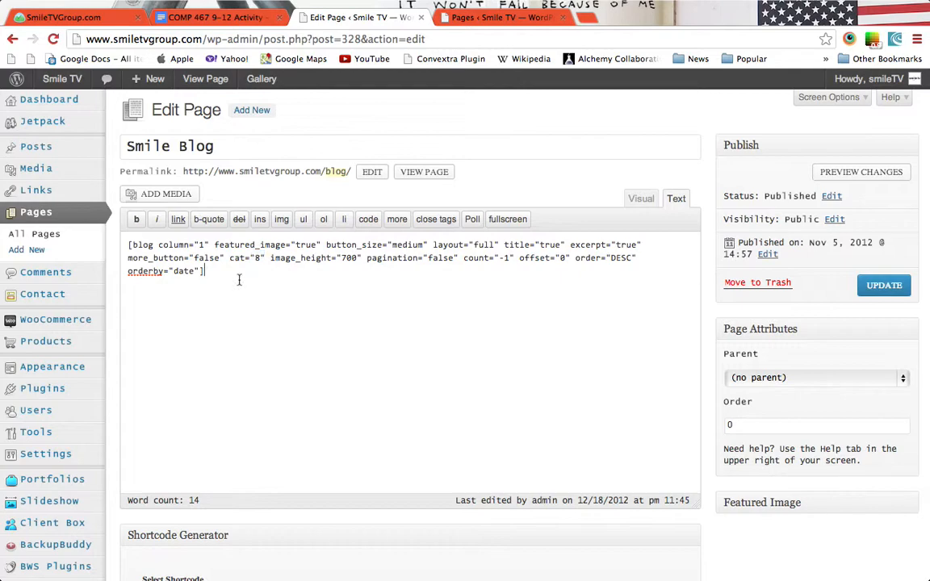
left_click(259, 112, "super")
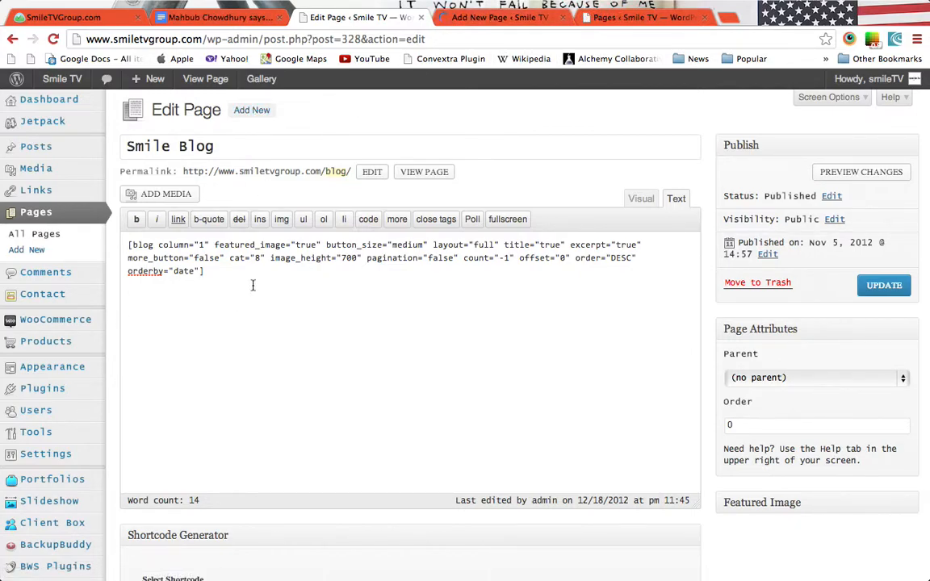
Copy the Smile Blog shortcode and paste it into the new page's body.
left_click_drag(264, 336, 25, 229)
key("ctrl+c")
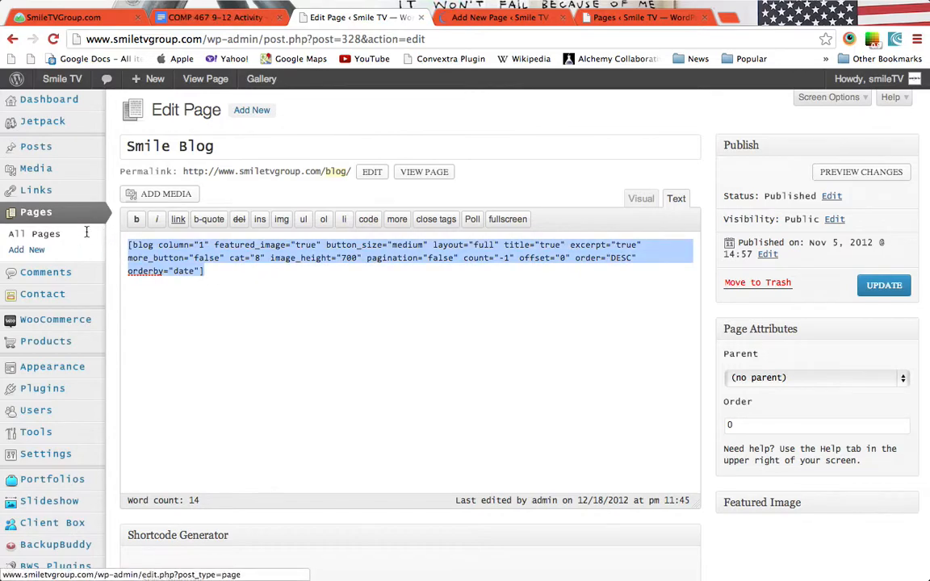
left_click(483, 18)
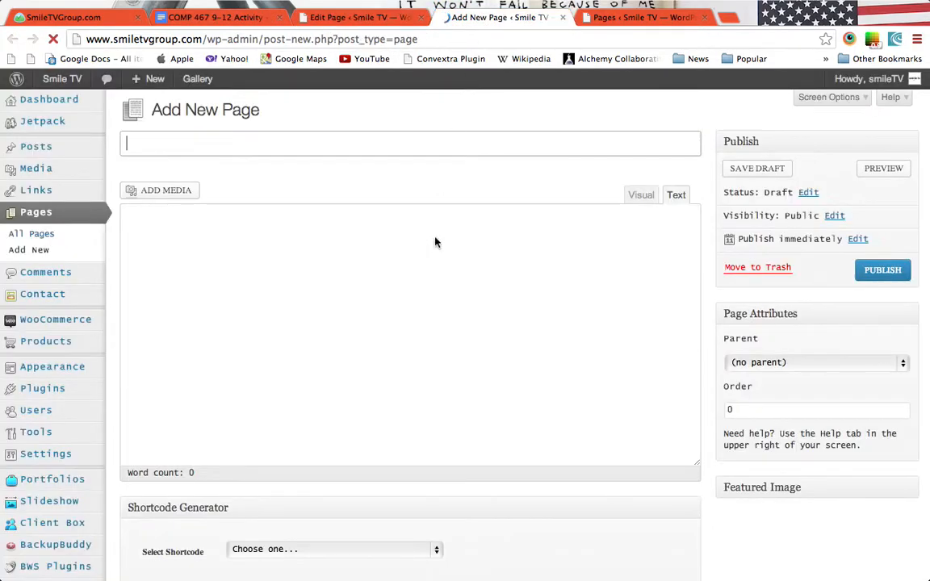
left_click(428, 278)
key("ctrl+v")
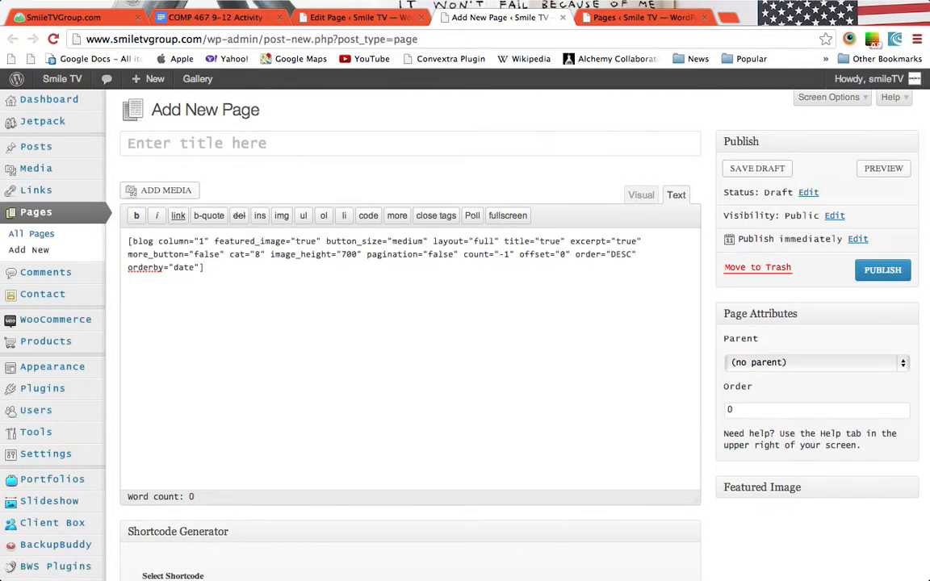
Title the new page 'Individual Category Page' and publish it.
left_click(399, 144)
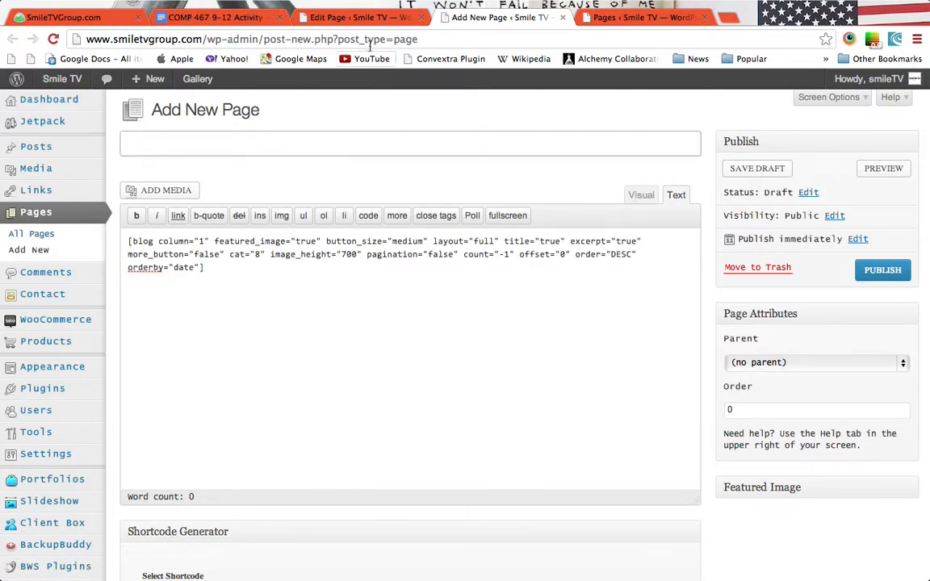
left_click(359, 17)
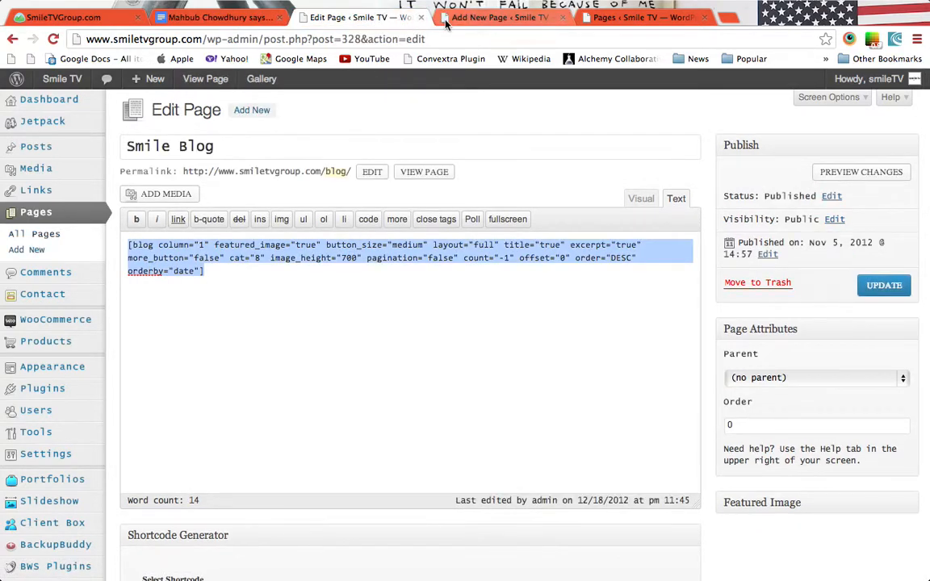
left_click(492, 17)
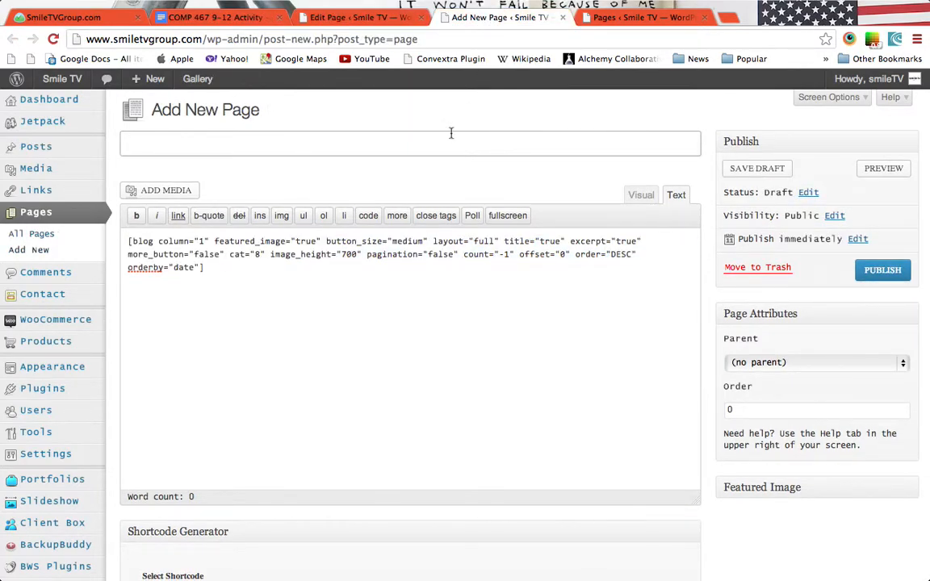
type("Individual Category Page")
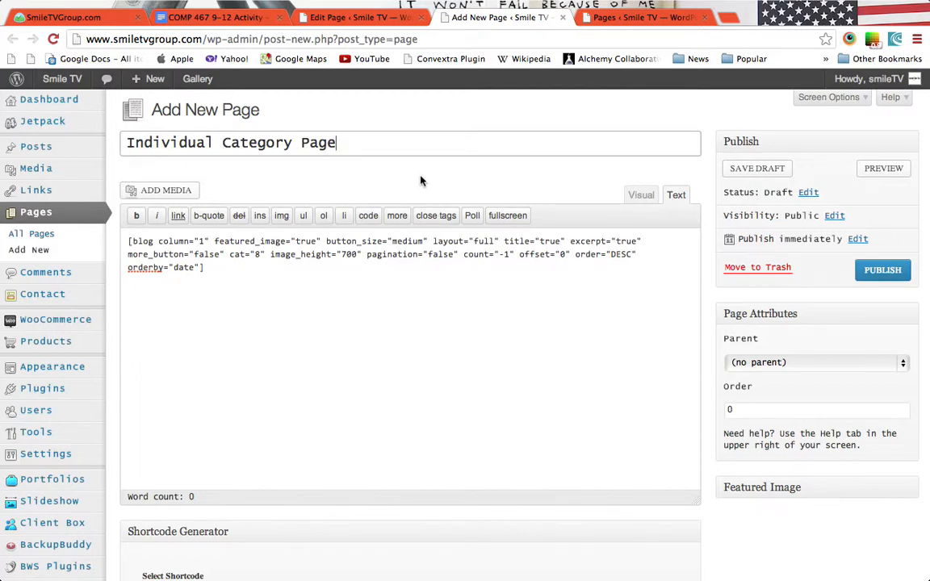
left_click(881, 271)
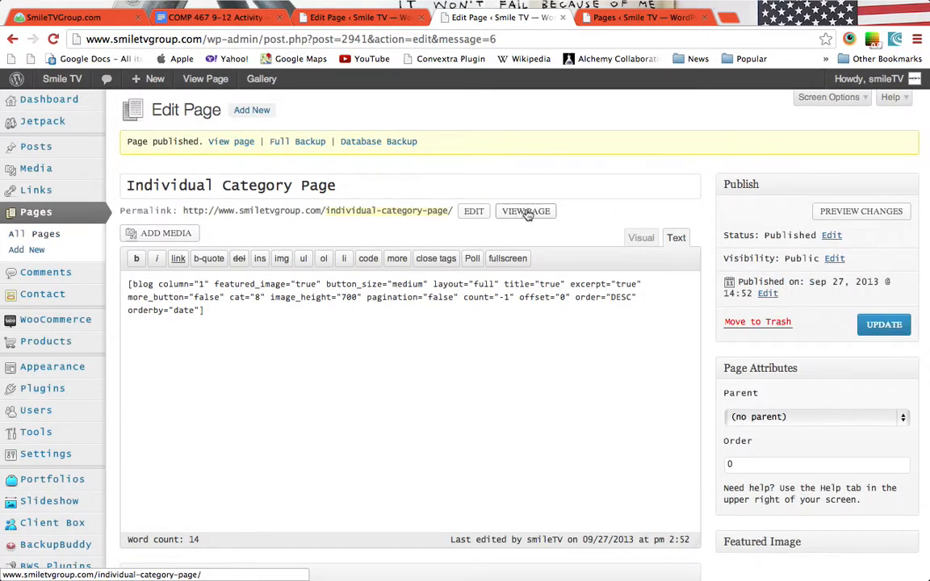
View the published Individual Category Page live in a new tab.
left_click(526, 213, "super")
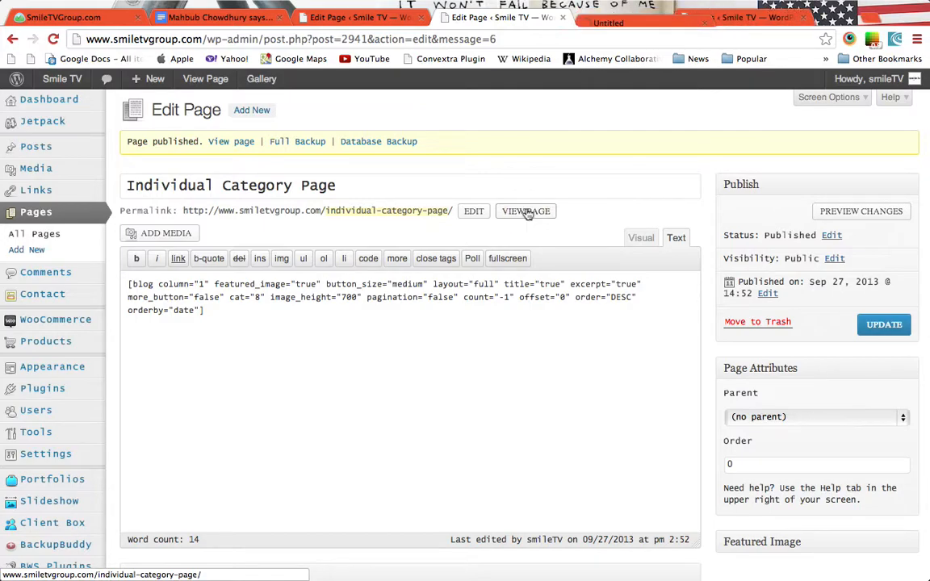
left_click(654, 19)
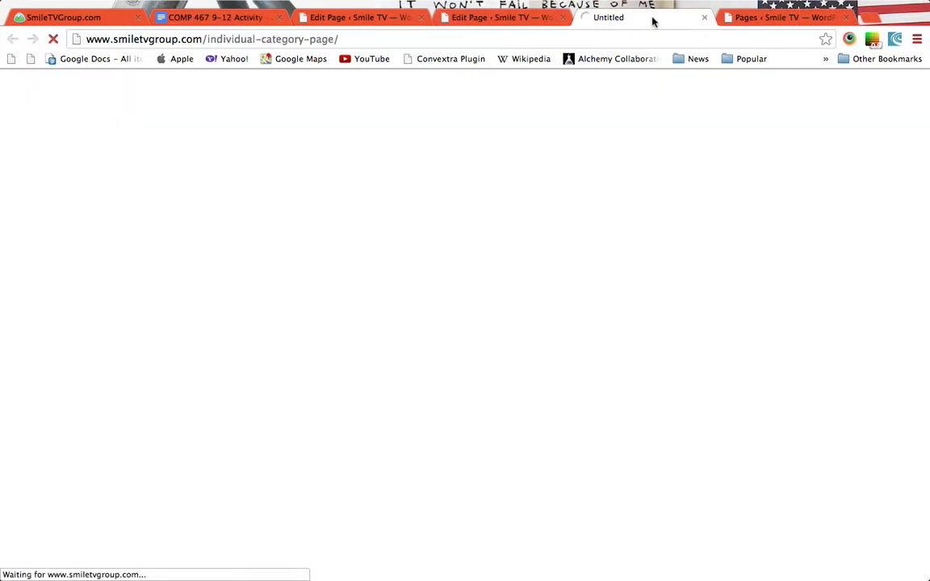
left_click(498, 18)
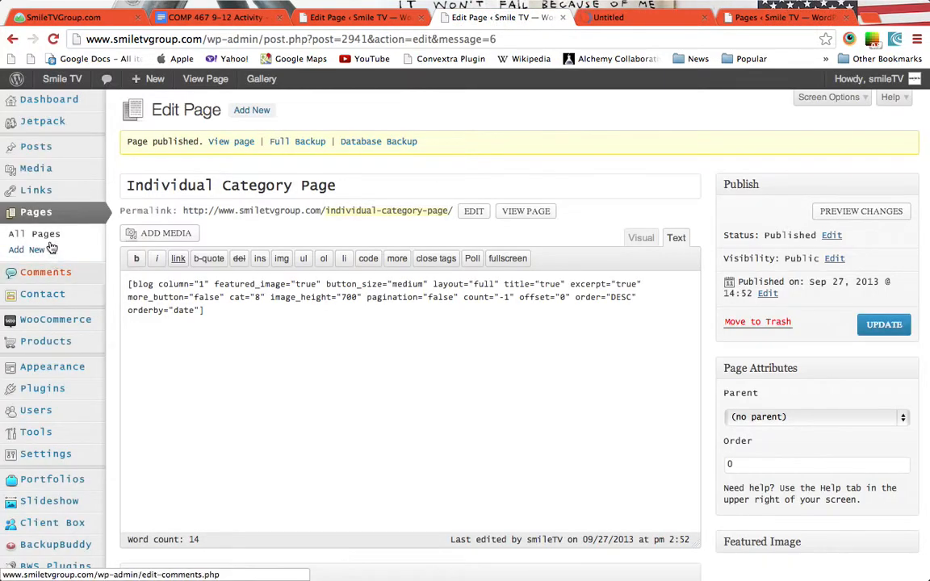
Open the Posts list, close the Pages overview tab, and bring up the 106 posts.
mouse_move(59, 153)
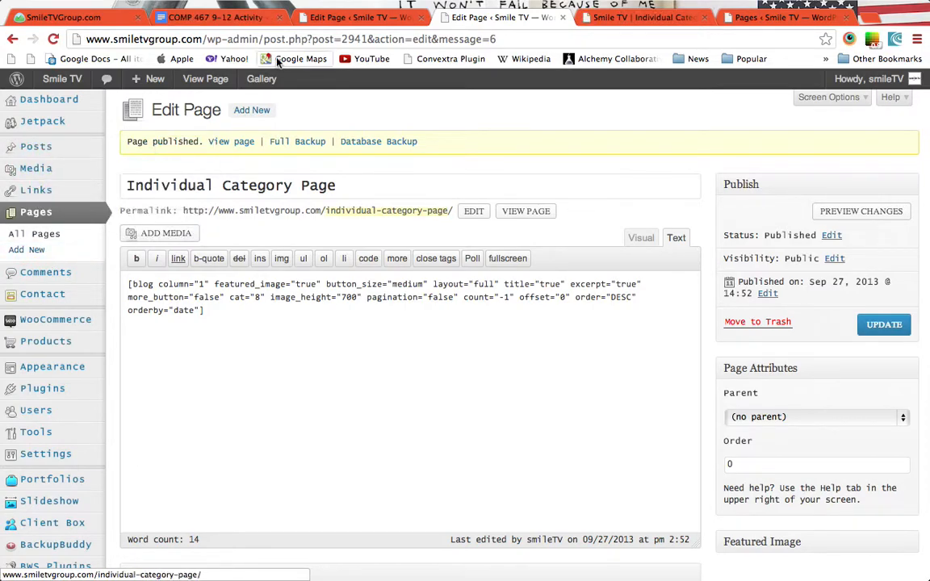
left_click(364, 17)
left_click(44, 149)
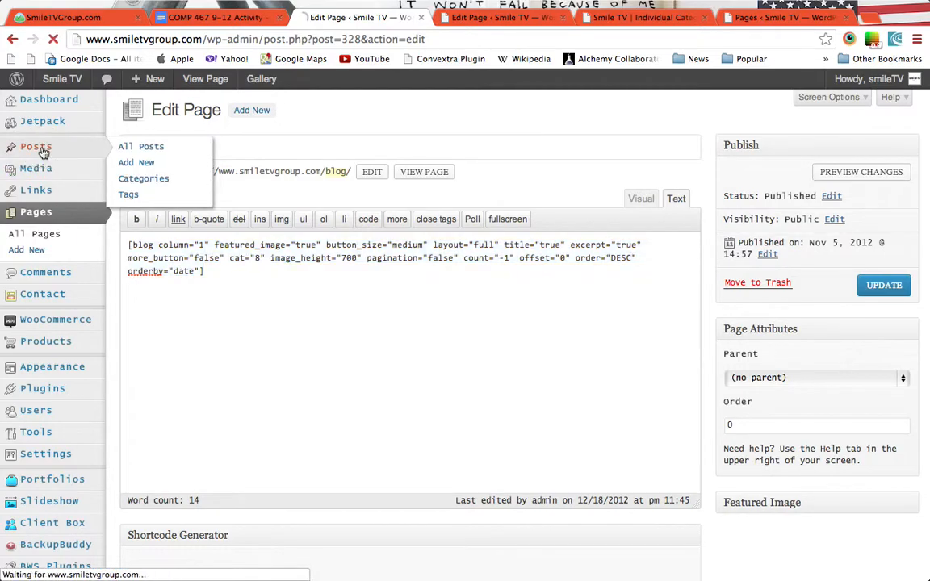
left_click(490, 20)
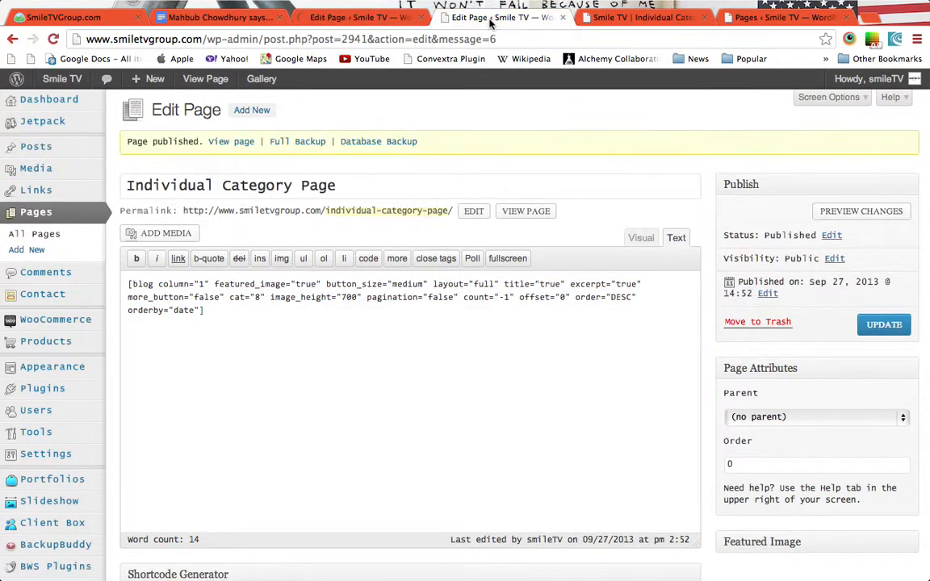
left_click(663, 20)
left_click(842, 19)
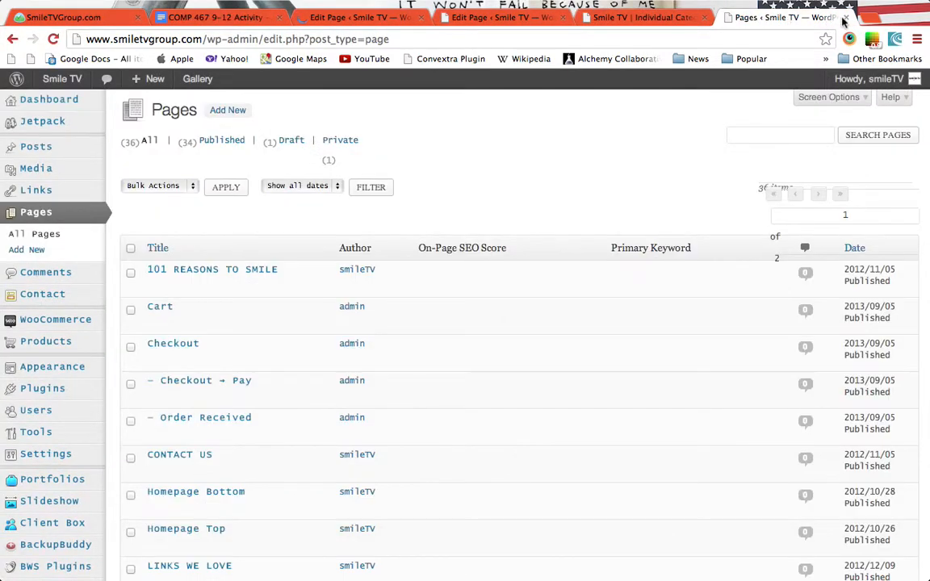
left_click(845, 18)
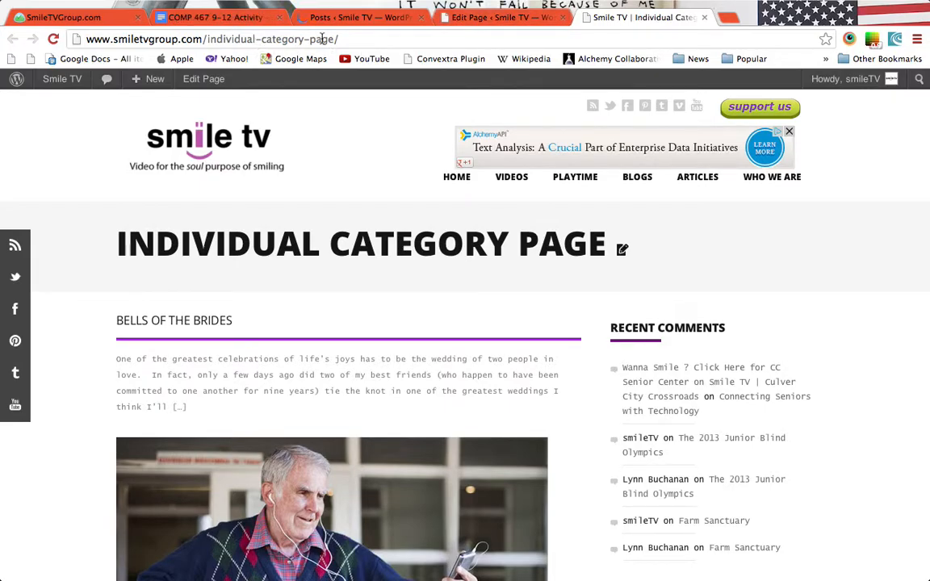
scroll(561, 310, "down", 15)
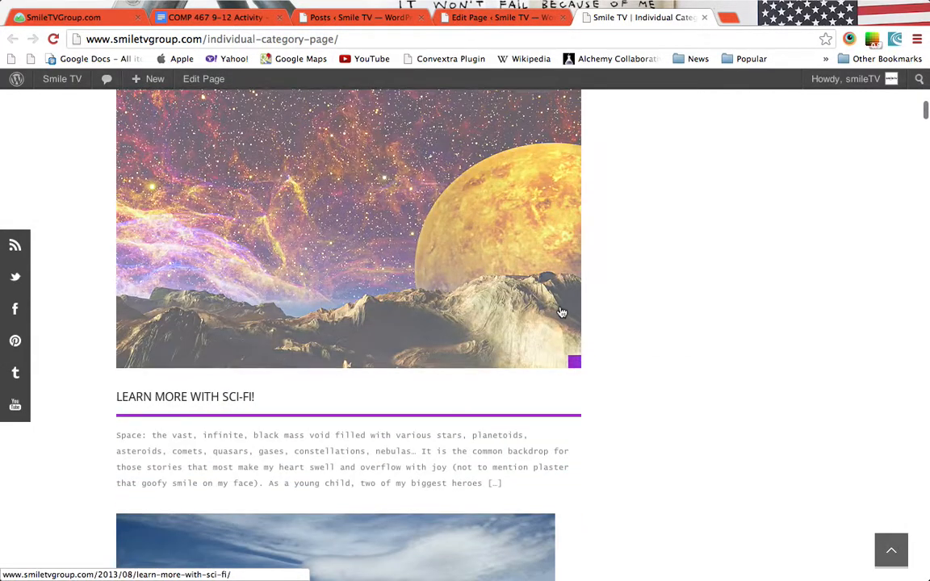
scroll(561, 311, "up", 15)
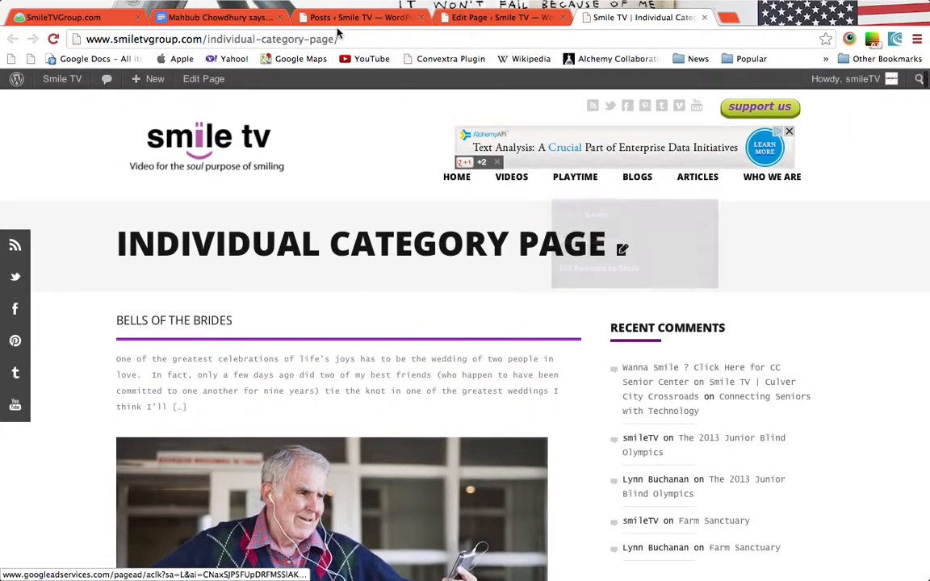
left_click(353, 22)
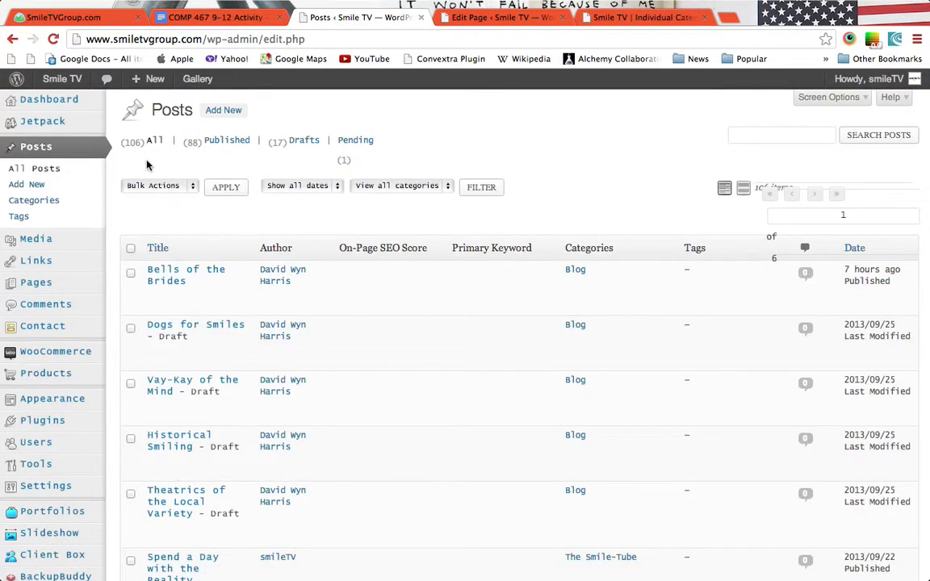
Look up the Blog category's ID (8) under Posts > Categories, then go back to the page editor.
left_click(33, 202)
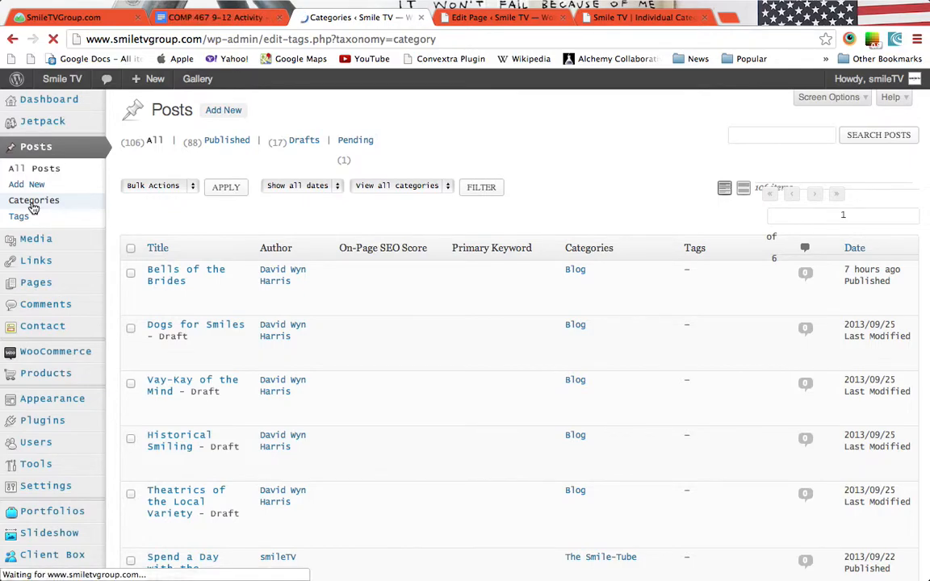
scroll(573, 307, "down", 5)
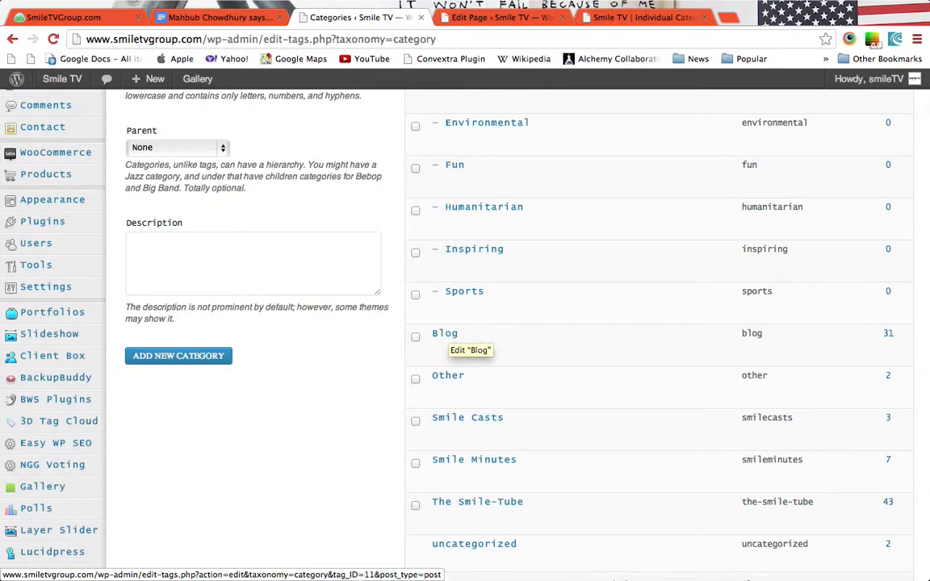
left_click(443, 337)
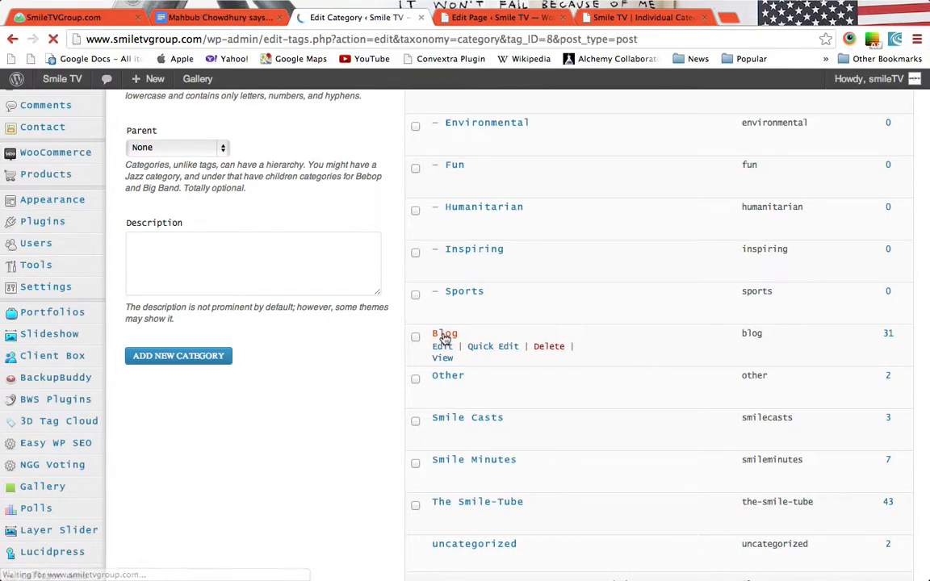
left_click(545, 39)
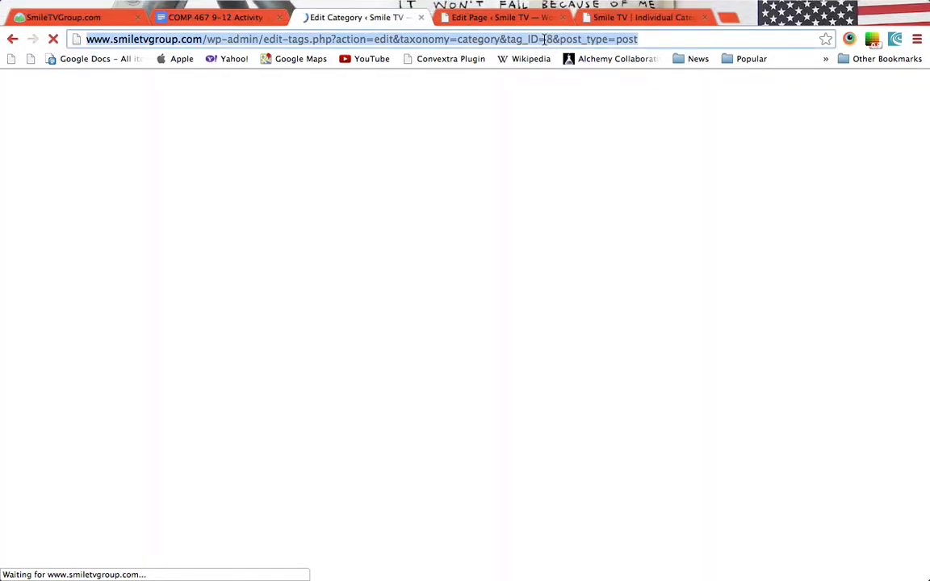
left_click(550, 39)
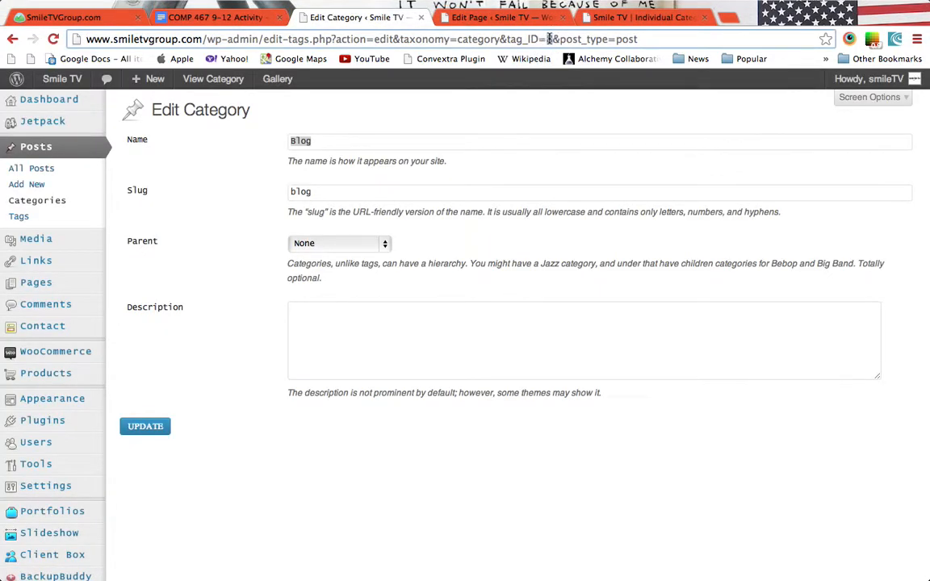
left_click(510, 17)
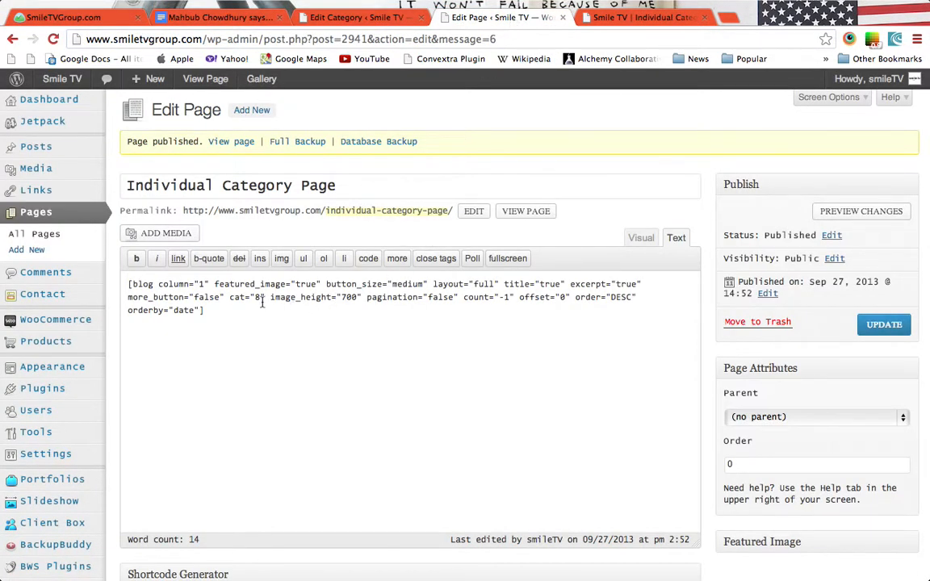
Look up The Smile-Tube category's ID, confirming it is 33.
key("super+alt+Left")
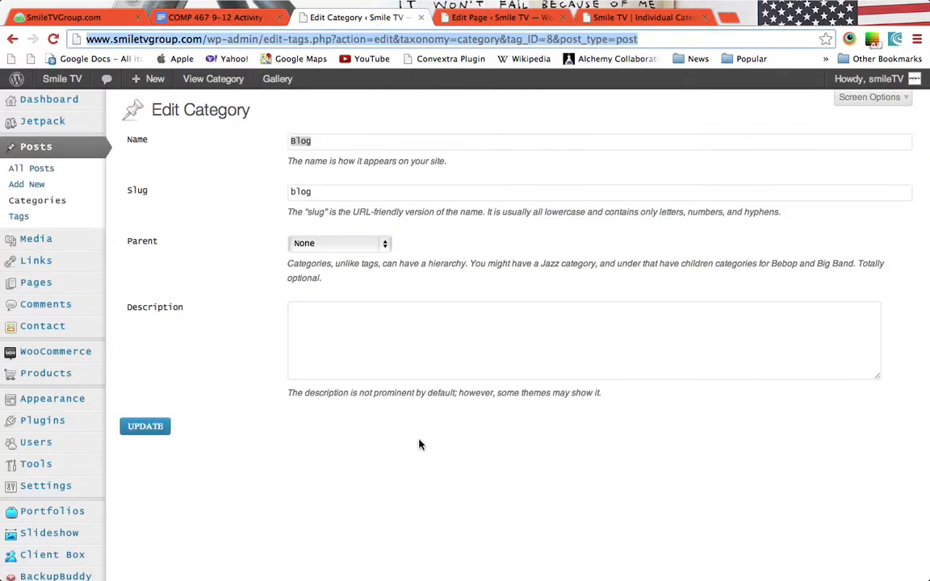
scroll(372, 296, "left", 5)
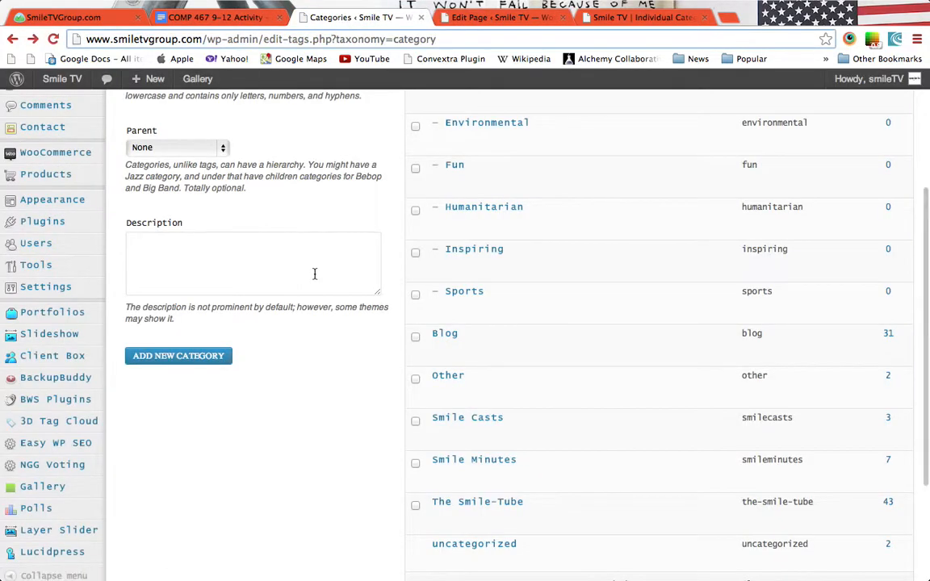
scroll(443, 364, "down", 3)
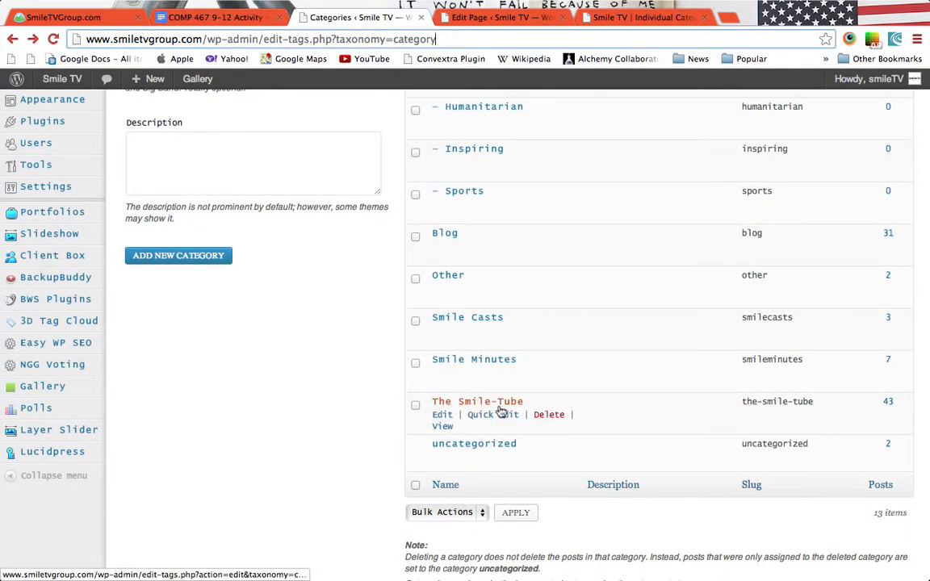
scroll(524, 400, "up", 5)
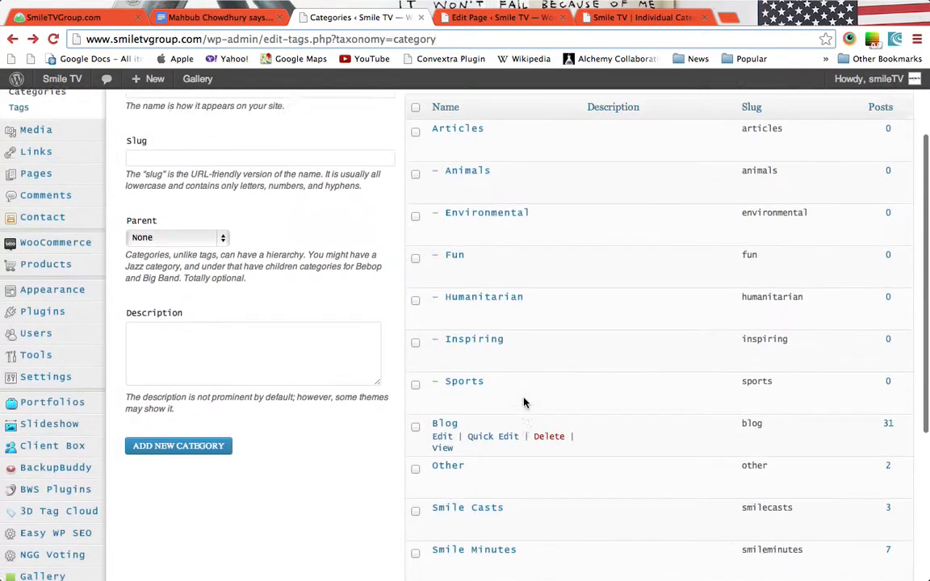
scroll(524, 403, "up", 3)
scroll(523, 405, "down", 7)
left_click(469, 361)
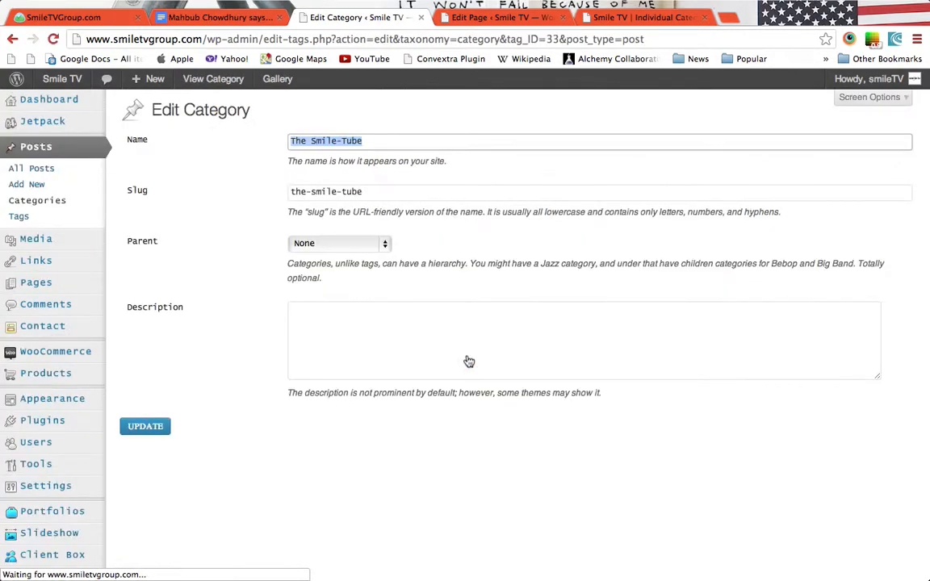
left_click(558, 40)
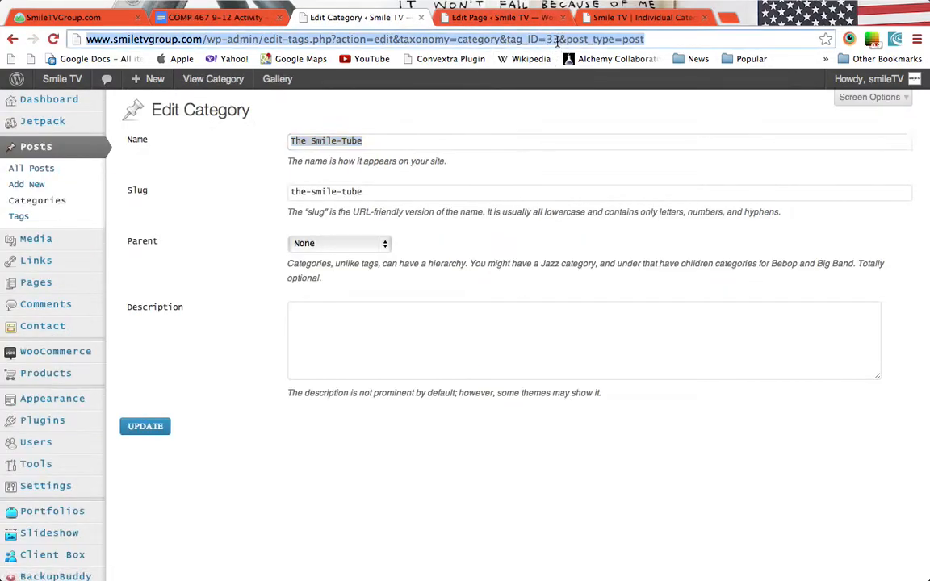
left_click(557, 39)
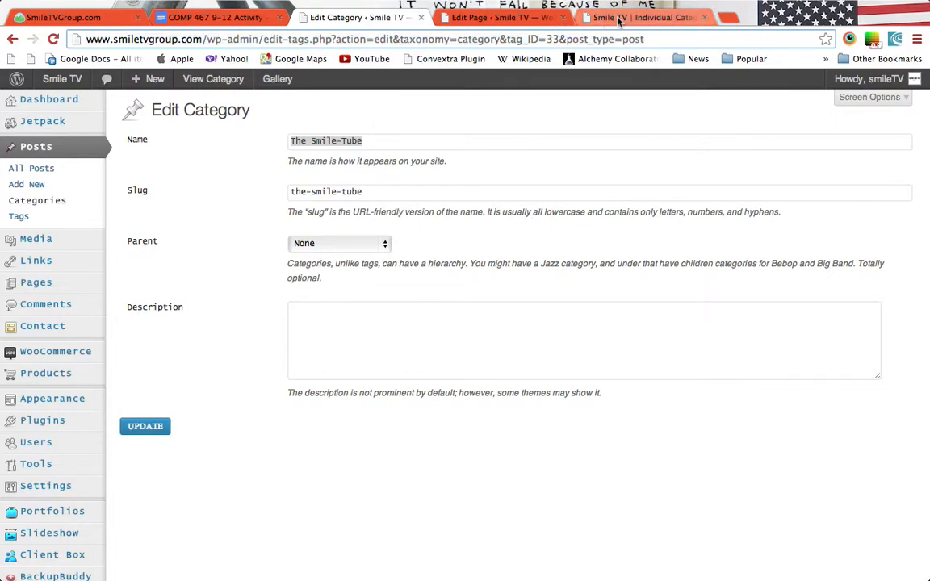
Change the blog shortcode from cat="8" to cat="33" and update the Individual Category Page.
left_click(472, 17)
key("BackSpace")
type("33")
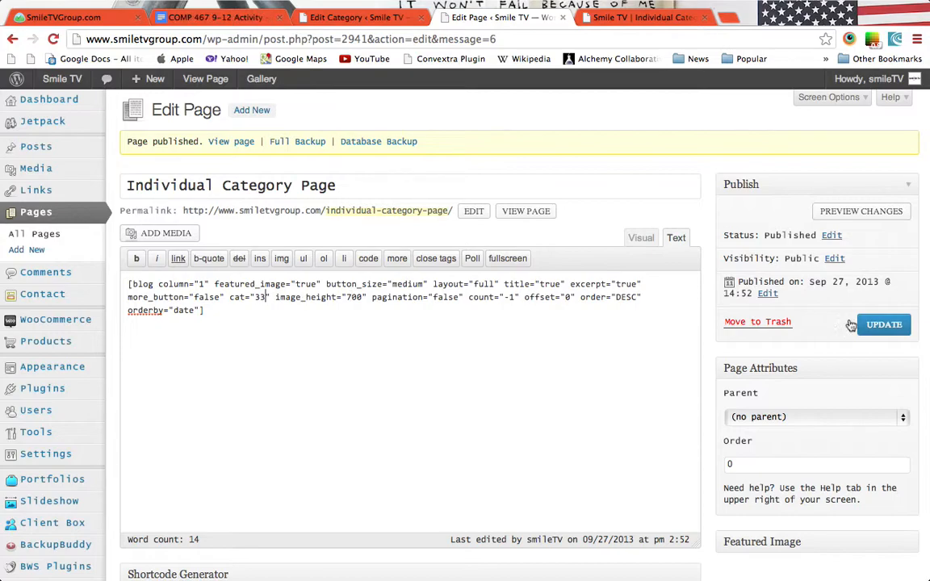
left_click(884, 325)
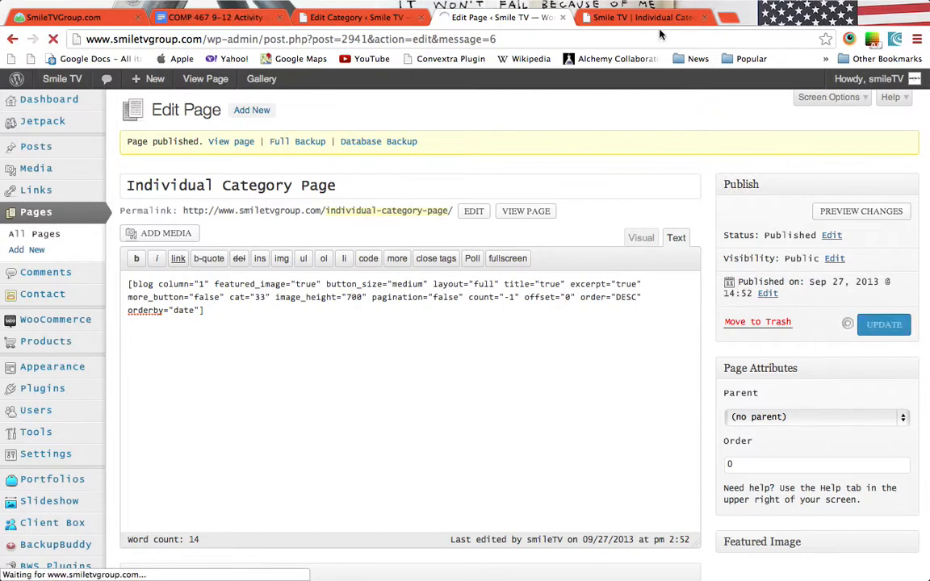
left_click(598, 19)
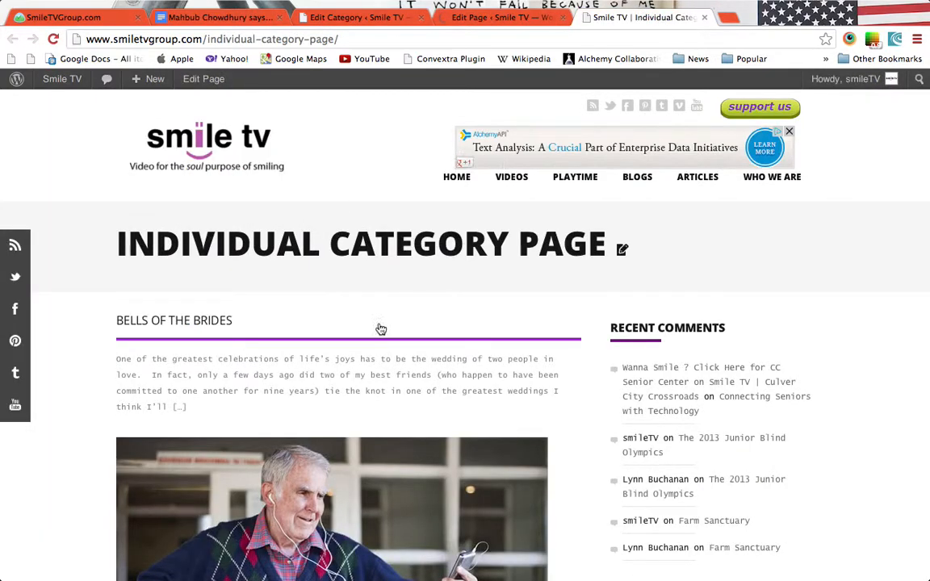
Reload the live page to confirm it lists The Smile-Tube videos, then switch back to Coda.
key("super+r")
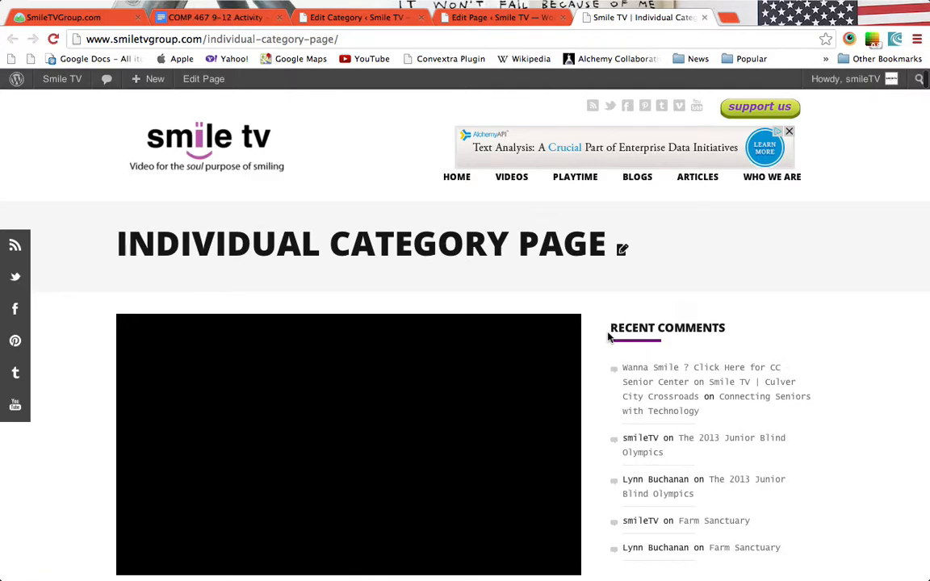
scroll(608, 401, "down", 5)
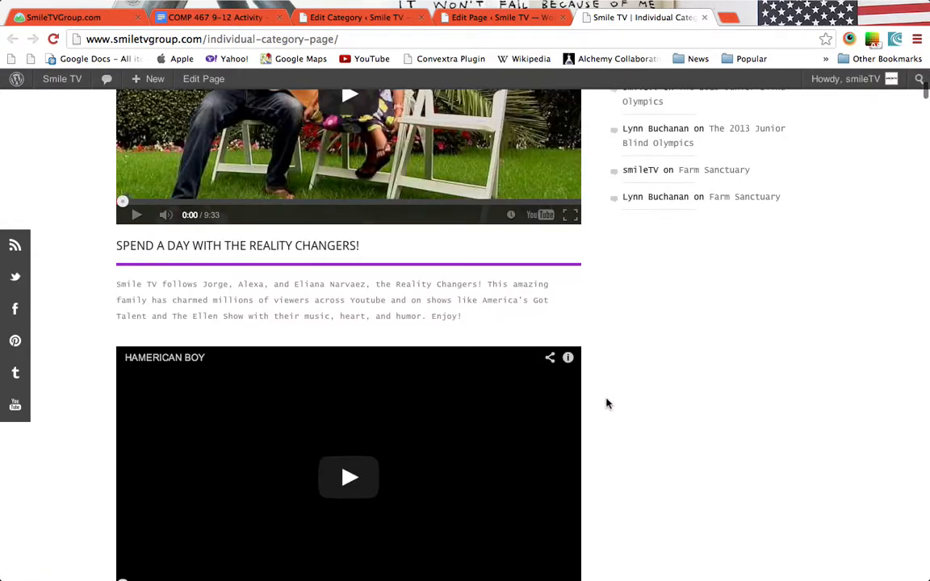
scroll(608, 401, "up", 4)
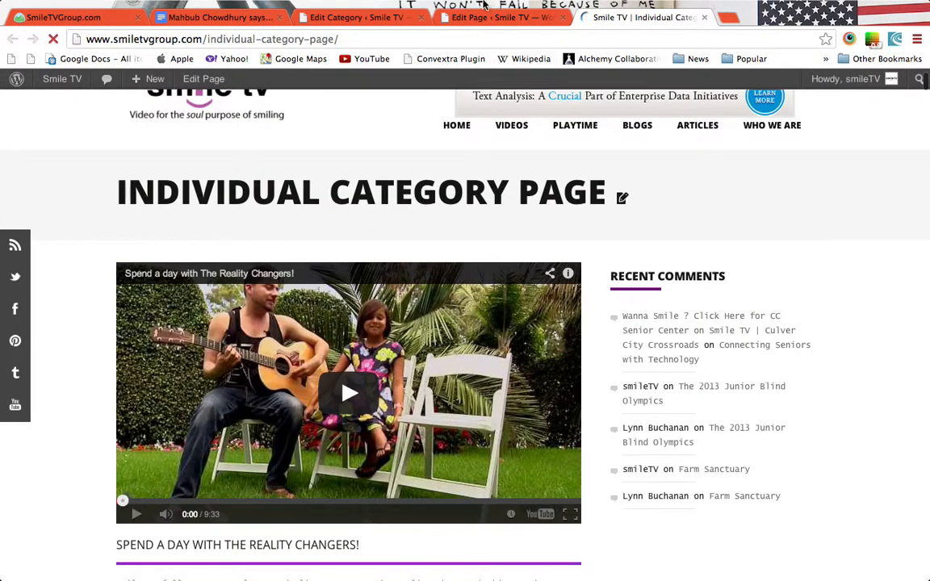
left_click(492, 17)
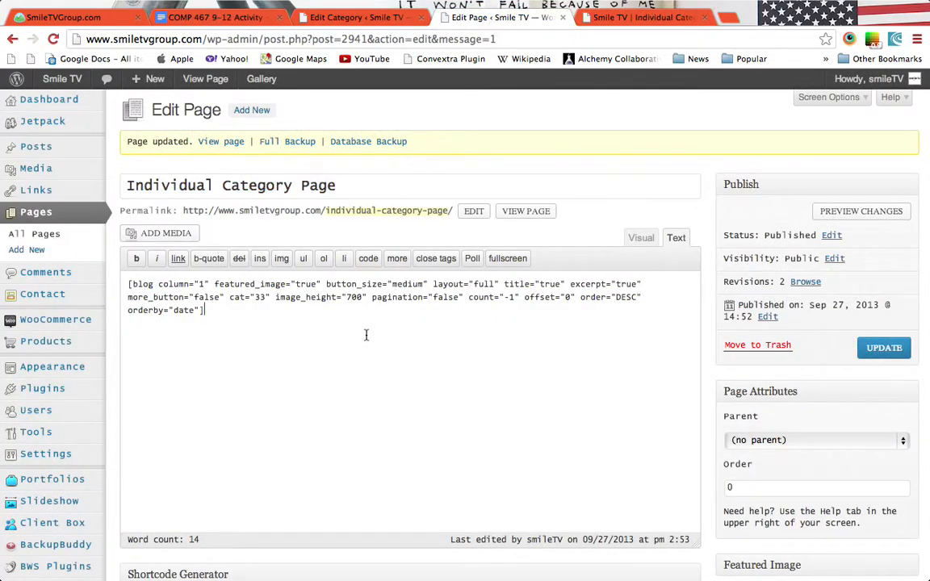
key("ctrl+Left")
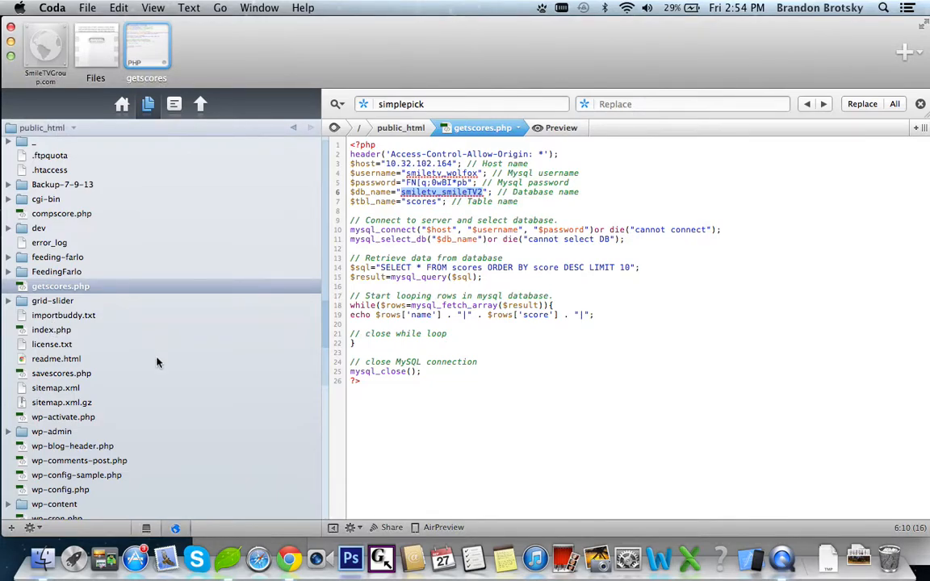
key("ctrl+Right")
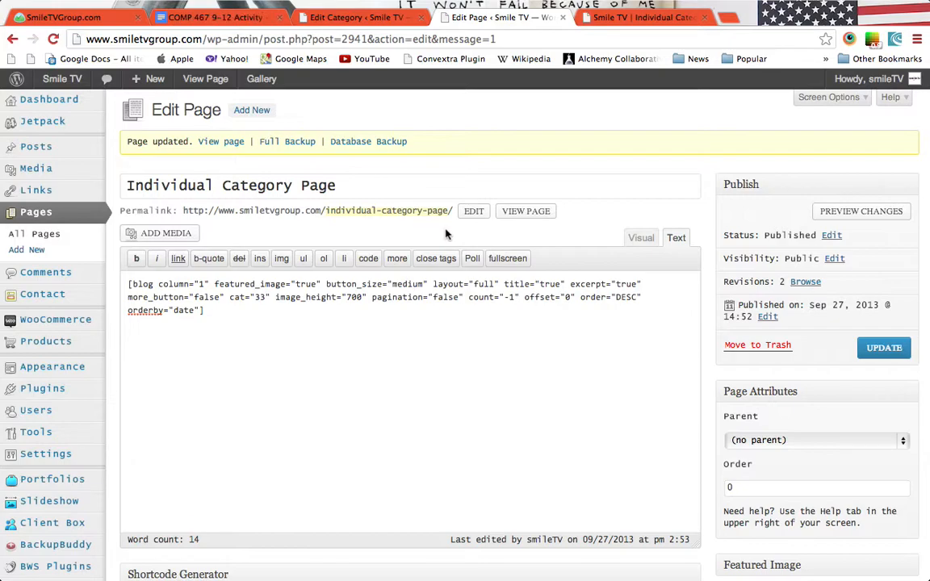
left_click_drag(240, 313, 135, 274)
left_click(276, 325)
left_click(264, 297)
left_click(313, 355)
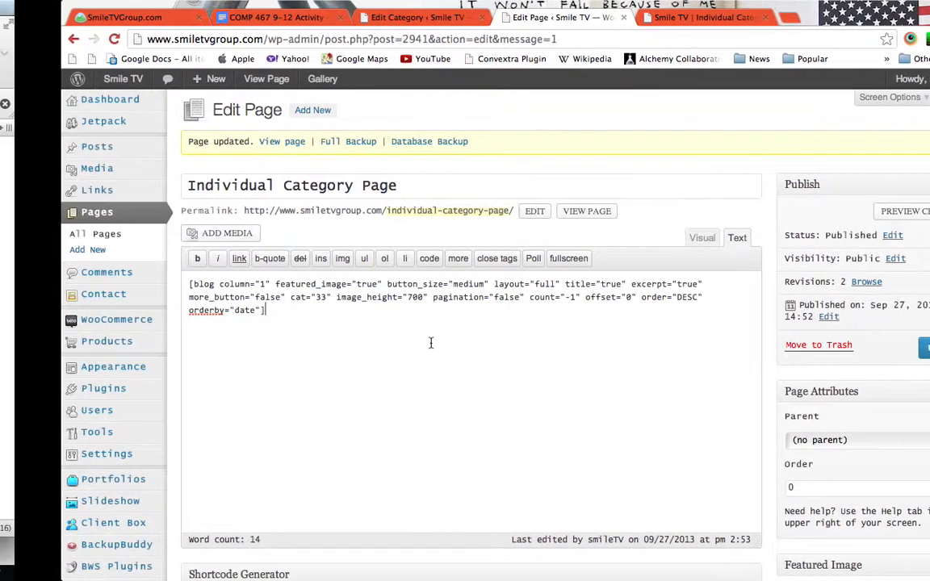
key("ctrl+Left")
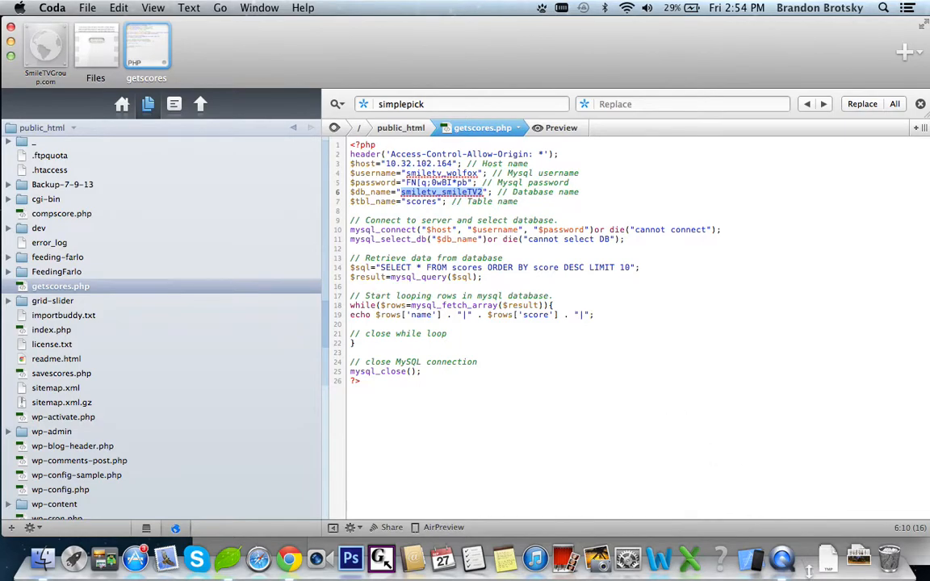
left_click(783, 562)
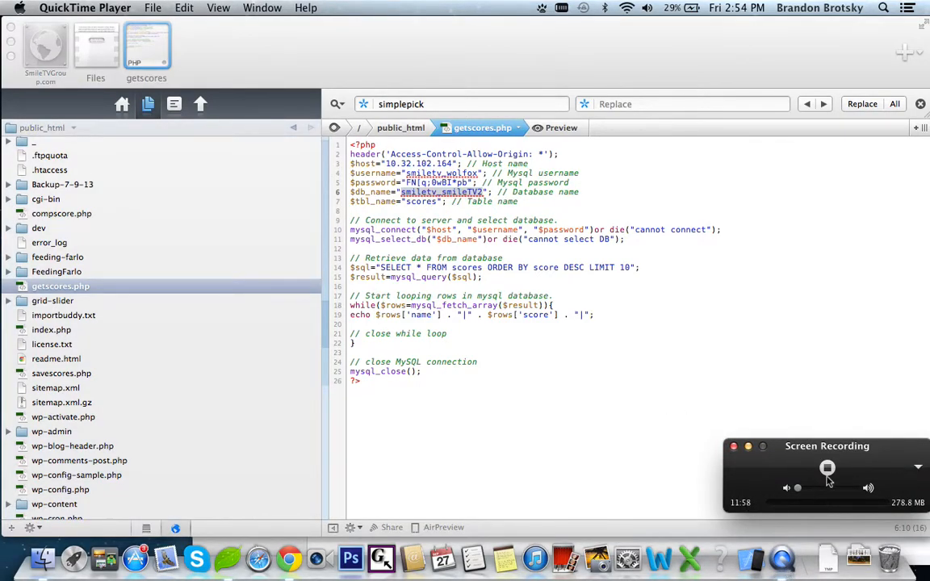